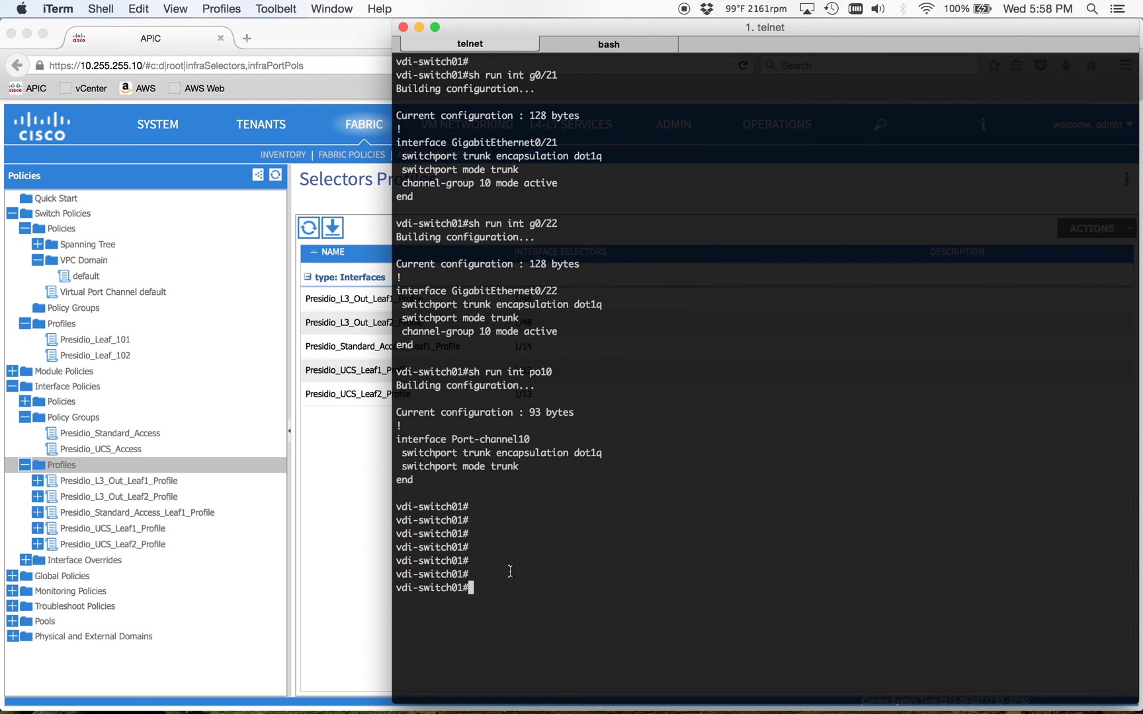
Examine the running configurations of GigabitEthernet0/21, GigabitEthernet0/22 and Port-channel10, including their trunk and channel-group settings.
{"action": "left_click_drag", "start_coordinate": [395, 115], "coordinate": [542, 497]}
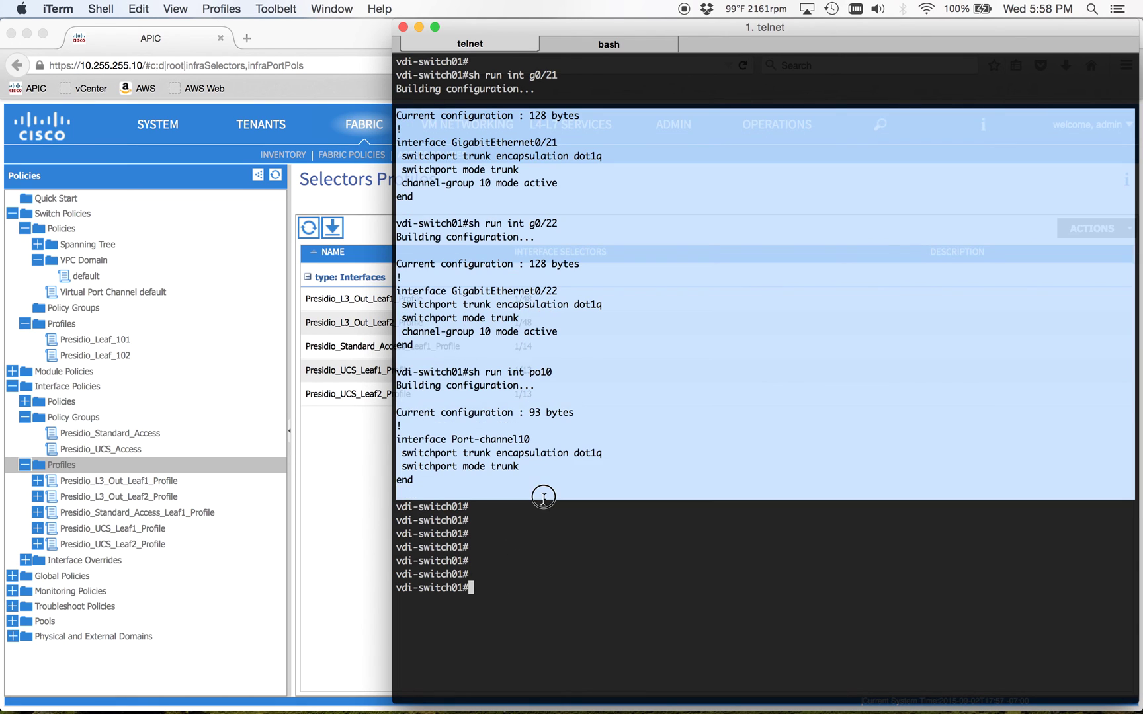
{"action": "left_click", "coordinate": [543, 496]}
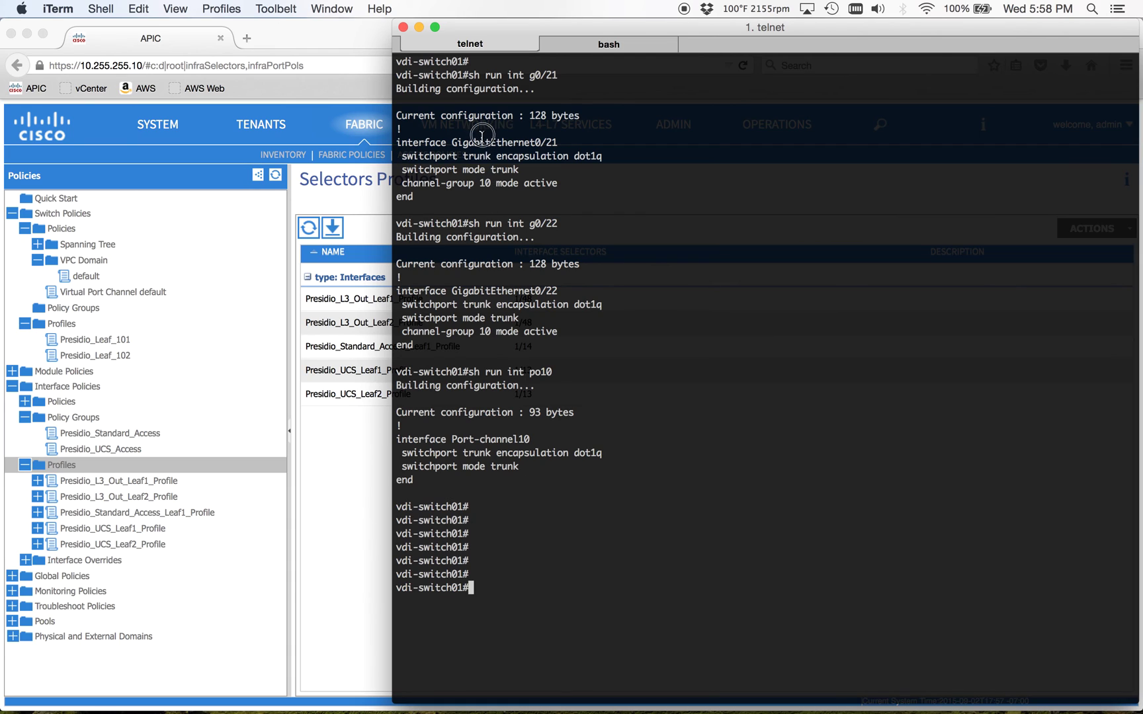
{"action": "left_click_drag", "start_coordinate": [484, 134], "coordinate": [545, 175]}
{"action": "left_click_drag", "start_coordinate": [480, 292], "coordinate": [539, 340]}
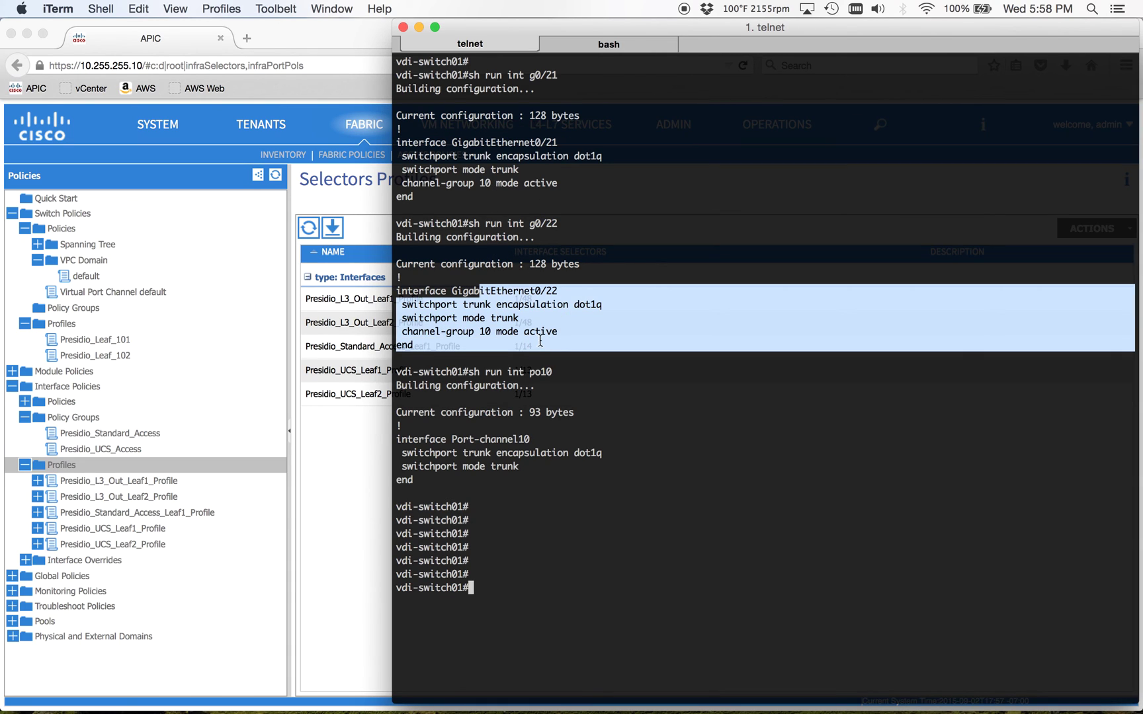
{"action": "left_click", "coordinate": [539, 340]}
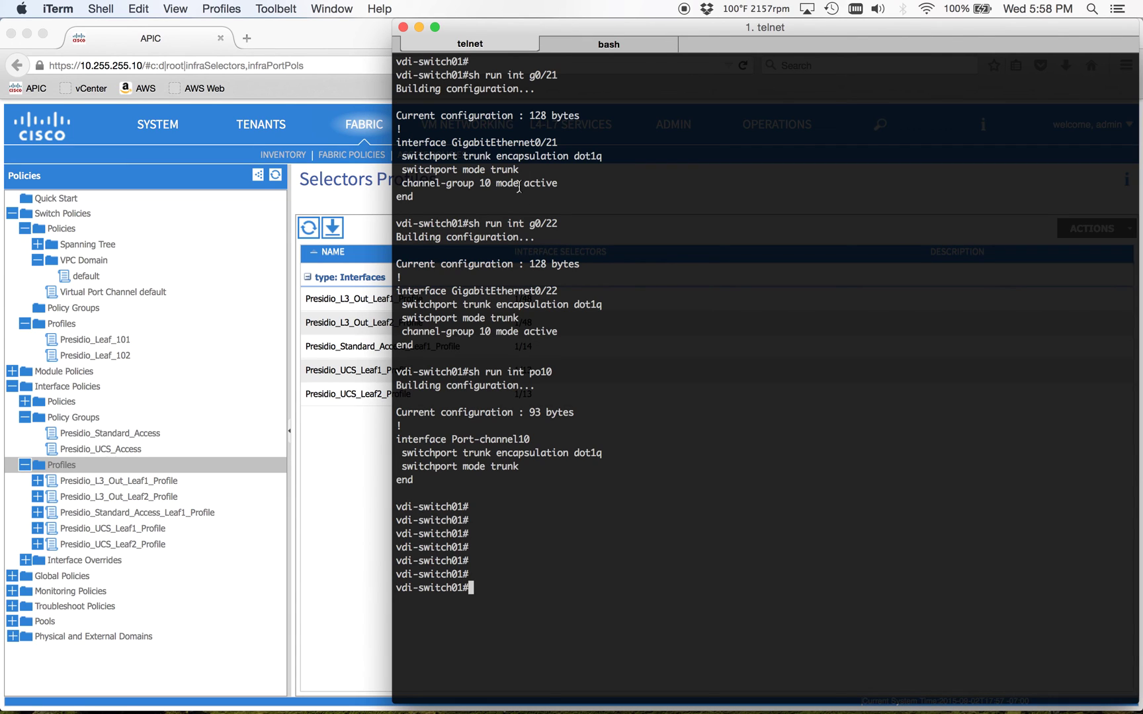
{"action": "left_click_drag", "start_coordinate": [574, 183], "coordinate": [351, 147]}
{"action": "left_click_drag", "start_coordinate": [573, 347], "coordinate": [411, 289]}
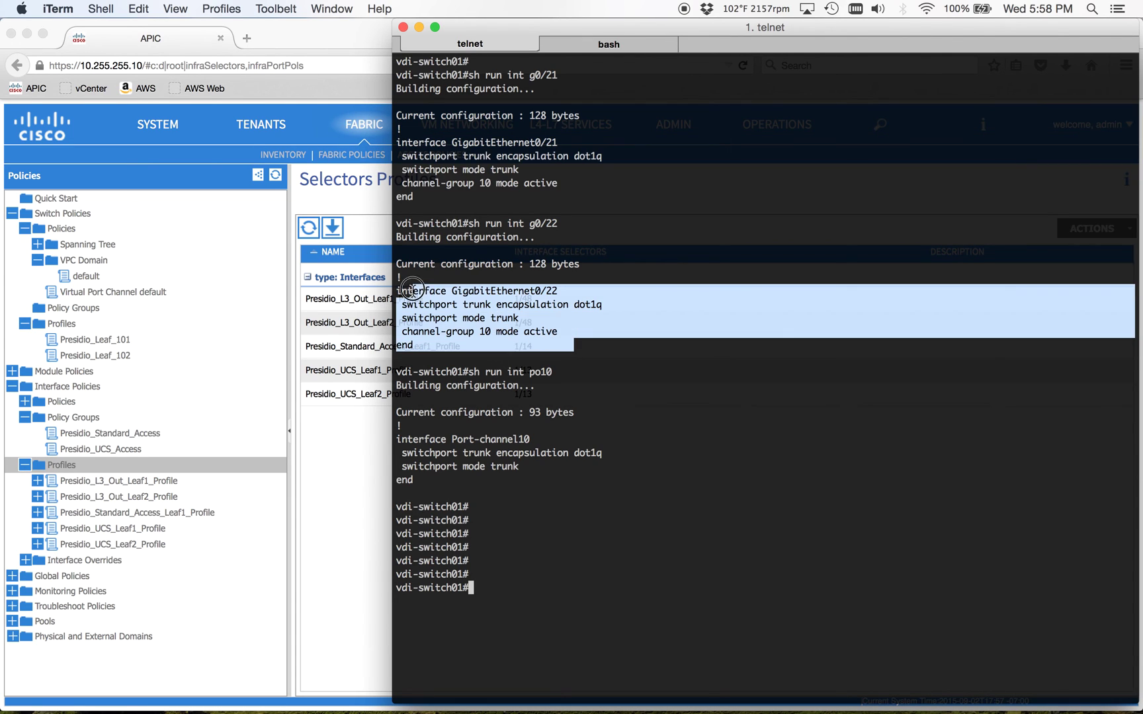
{"action": "left_click", "coordinate": [514, 428]}
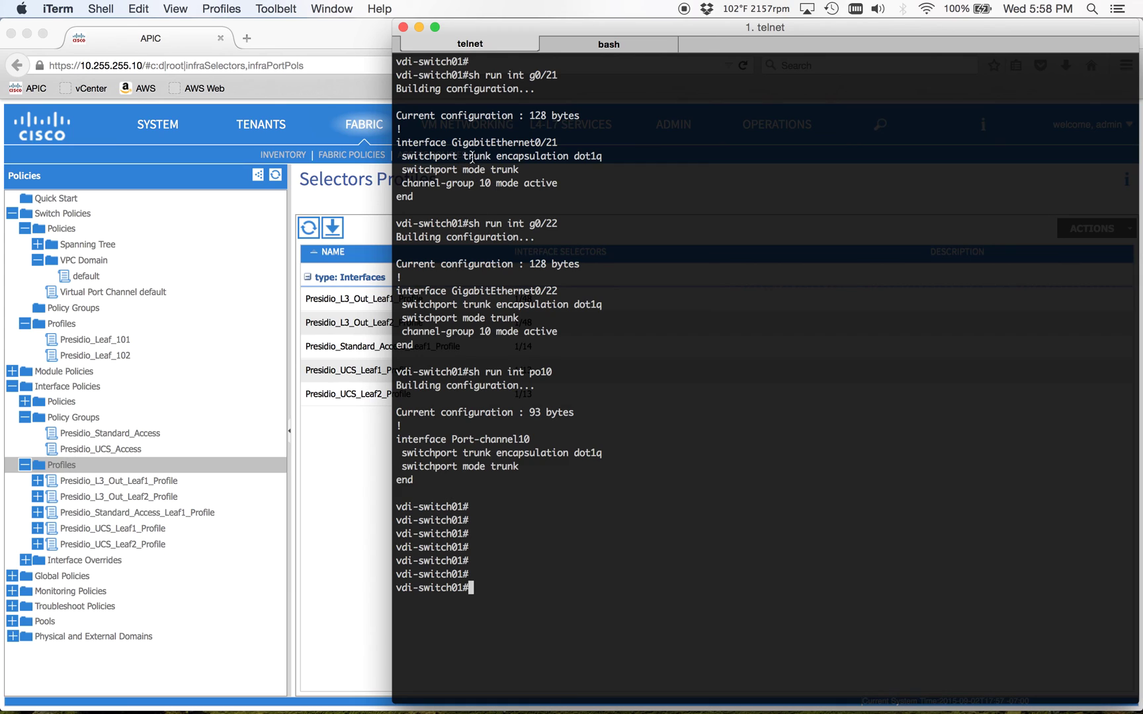
{"action": "left_click_drag", "start_coordinate": [466, 332], "coordinate": [587, 332]}
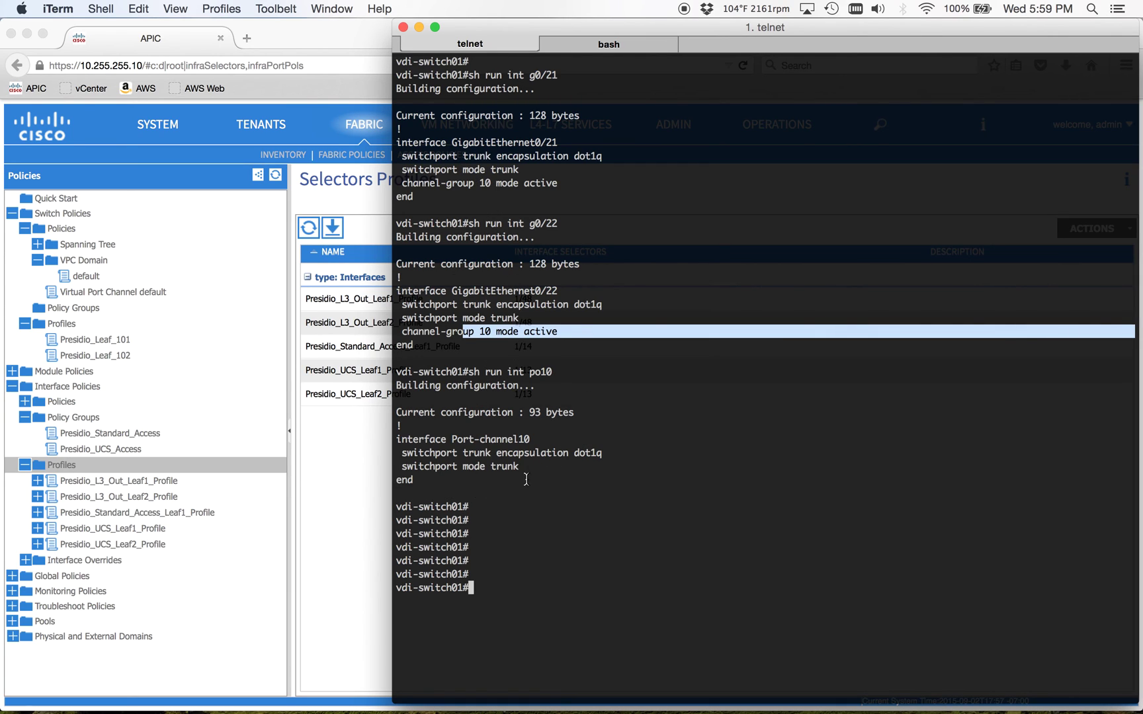
{"action": "left_click_drag", "start_coordinate": [524, 480], "coordinate": [371, 439]}
{"action": "left_click", "coordinate": [504, 463]}
{"action": "left_click_drag", "start_coordinate": [517, 480], "coordinate": [434, 412]}
Run "sh etherch su" on the switch and highlight the entry for channel group 10.
{"action": "key", "text": "Return"}
{"action": "key", "text": "Return"}
{"action": "key", "text": "Return"}
{"action": "type", "text": "sh etherch su"}
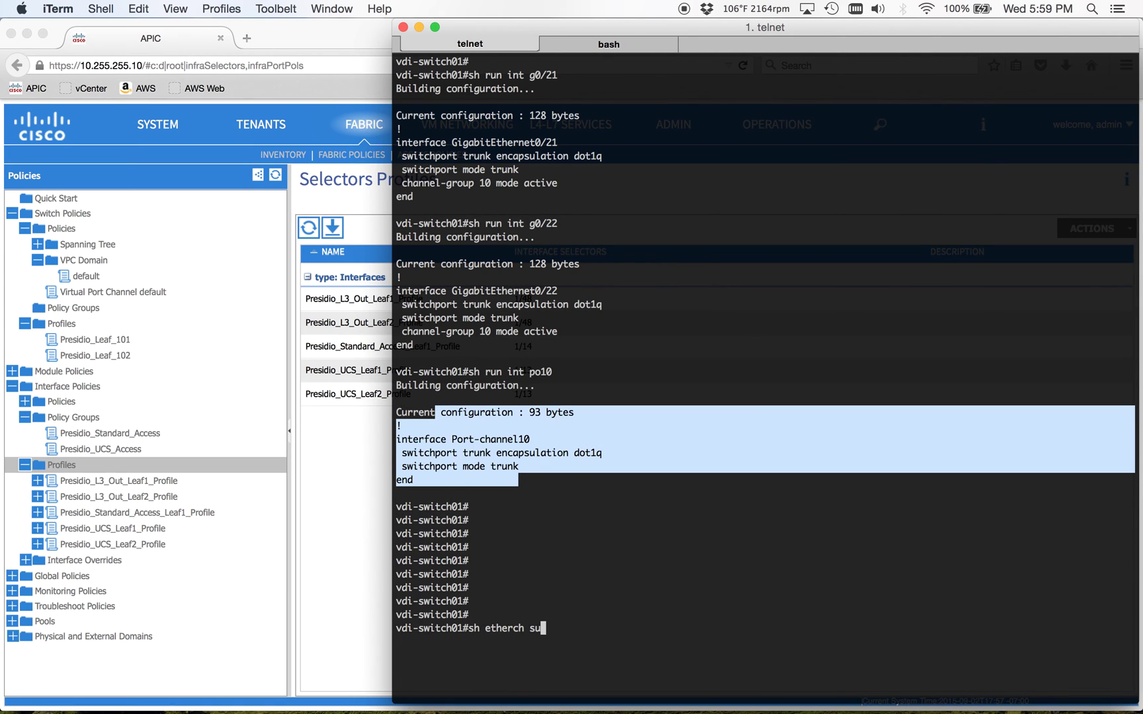
{"action": "key", "text": "Return"}
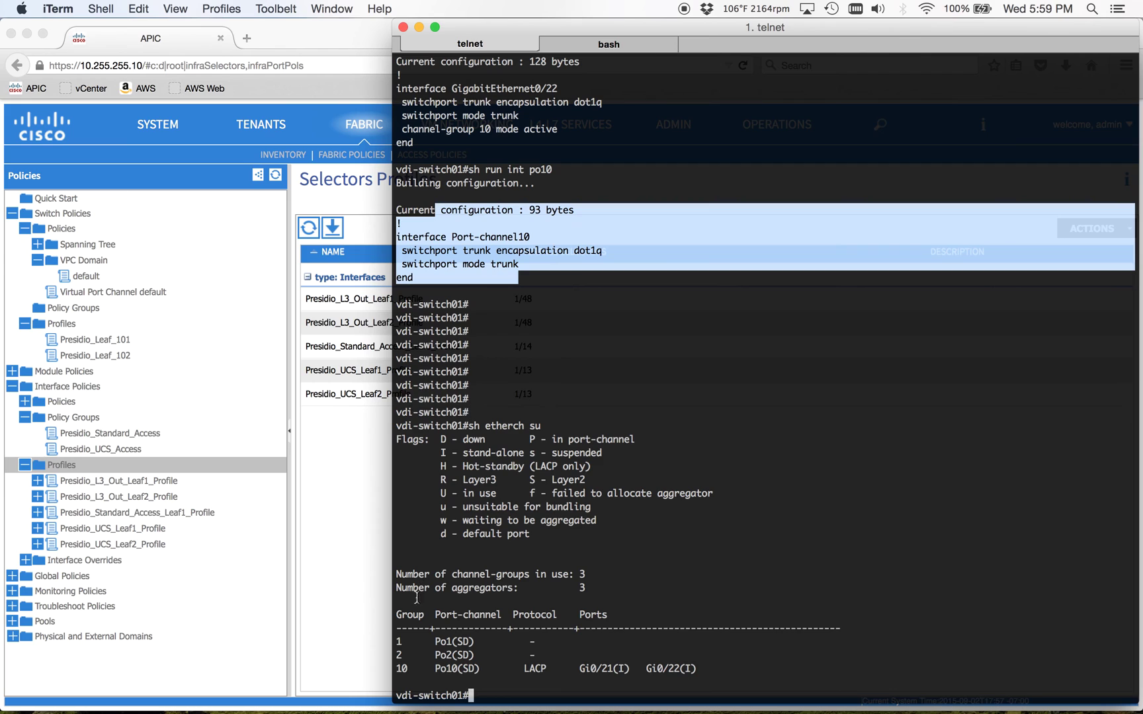
{"action": "triple_click", "coordinate": [421, 669]}
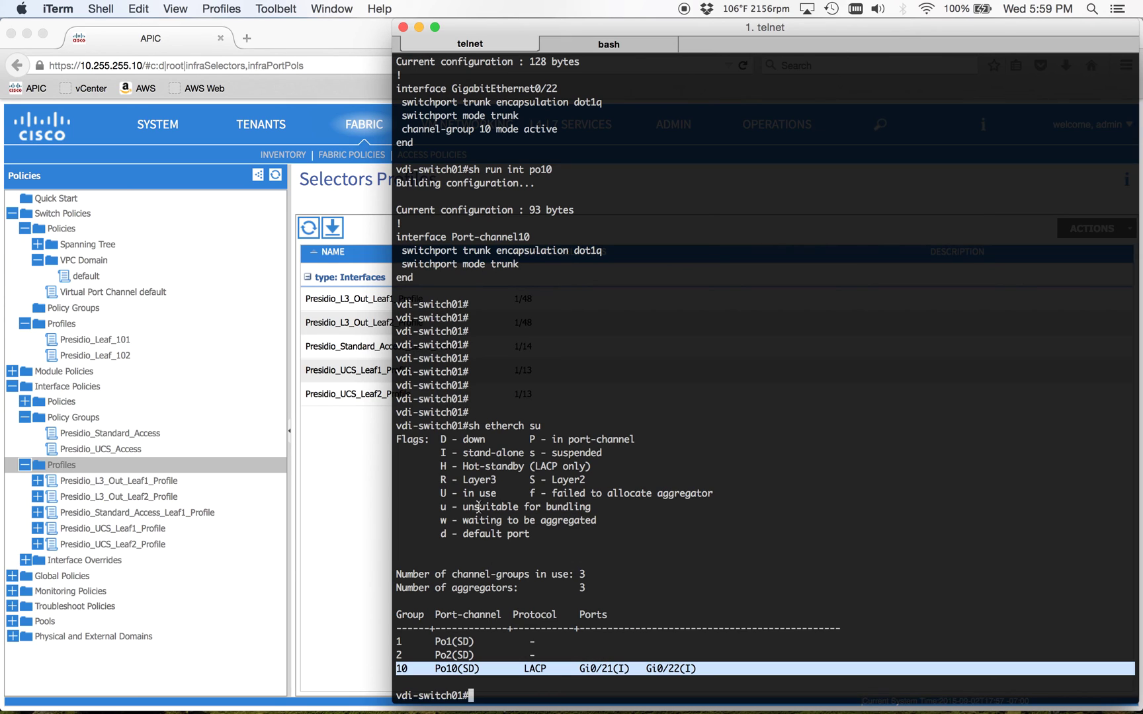
Switch to the APIC in Firefox and start a new VPC interface policy group named Presidio_vPC.
{"action": "left_click", "coordinate": [383, 447]}
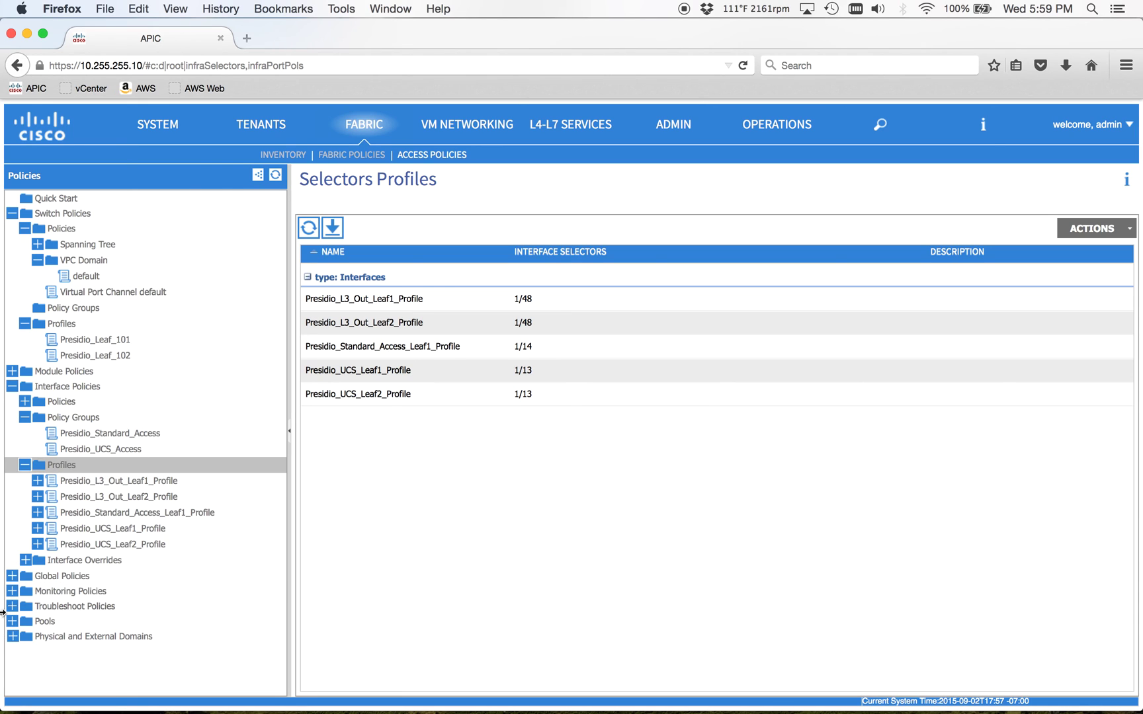
{"action": "left_click", "coordinate": [26, 402]}
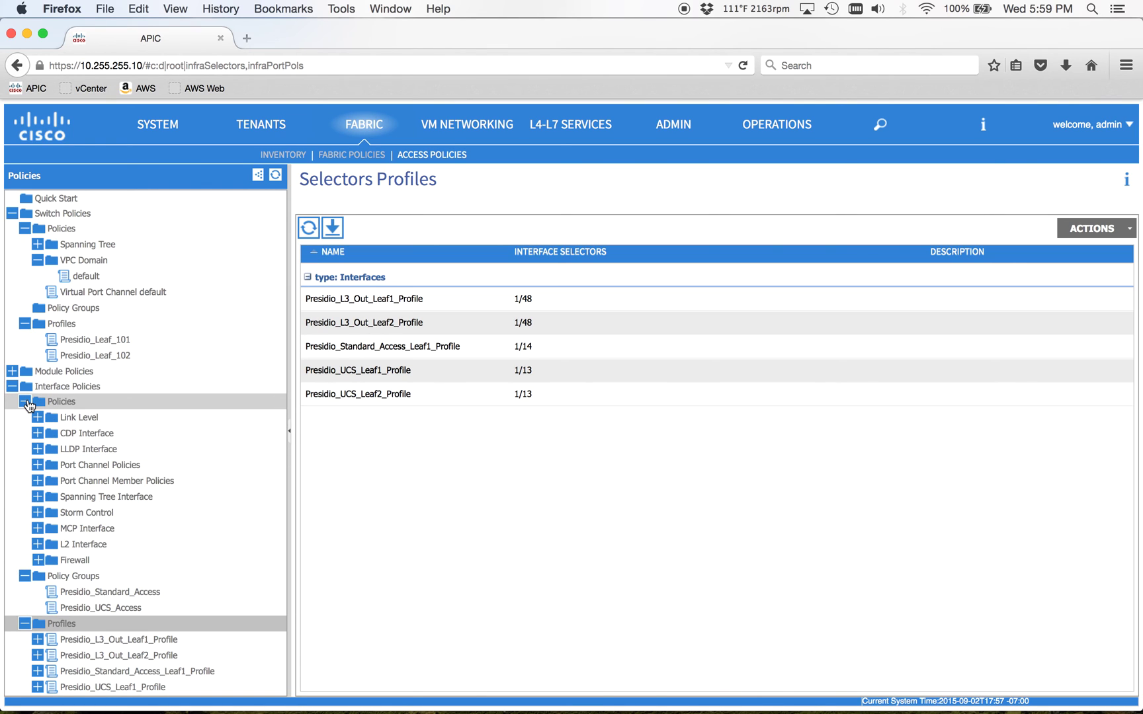
{"action": "left_click", "coordinate": [26, 404]}
{"action": "left_click", "coordinate": [78, 417]}
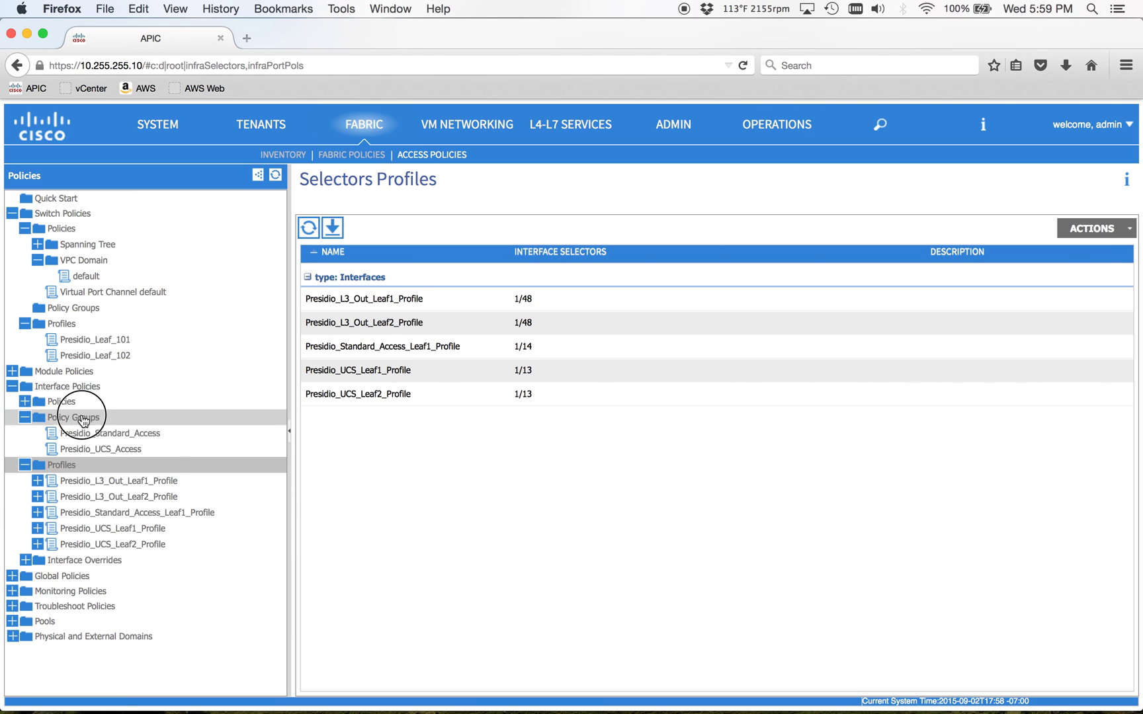
{"action": "right_click", "coordinate": [83, 417]}
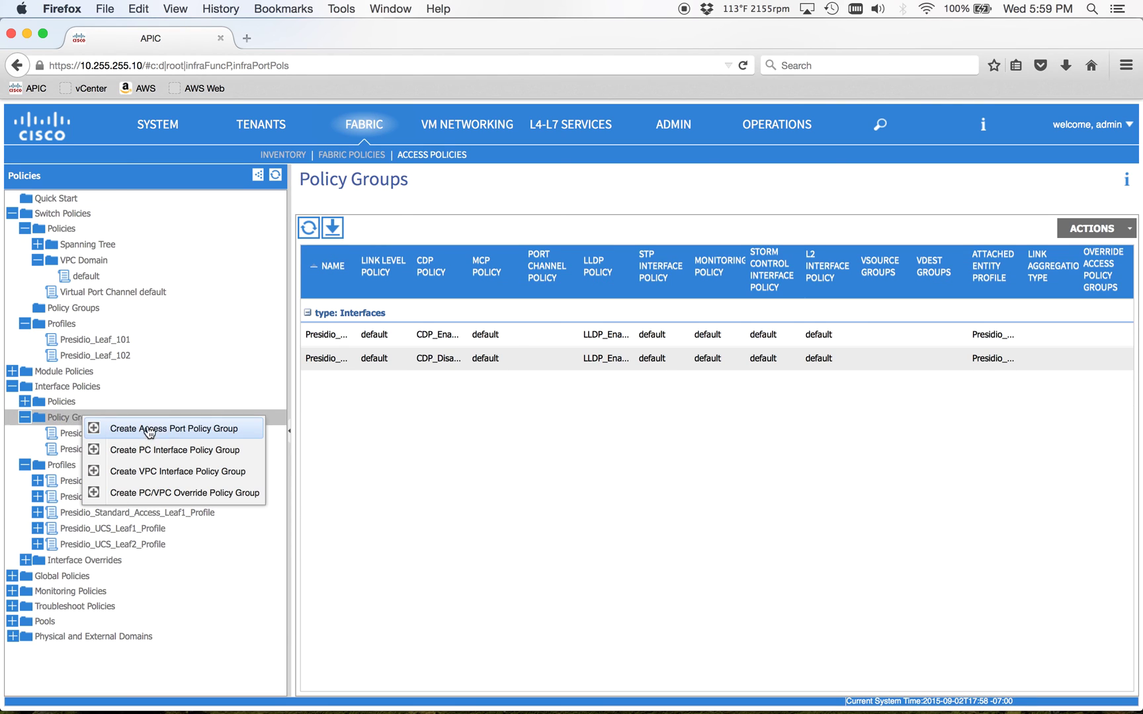
{"action": "left_click", "coordinate": [206, 471]}
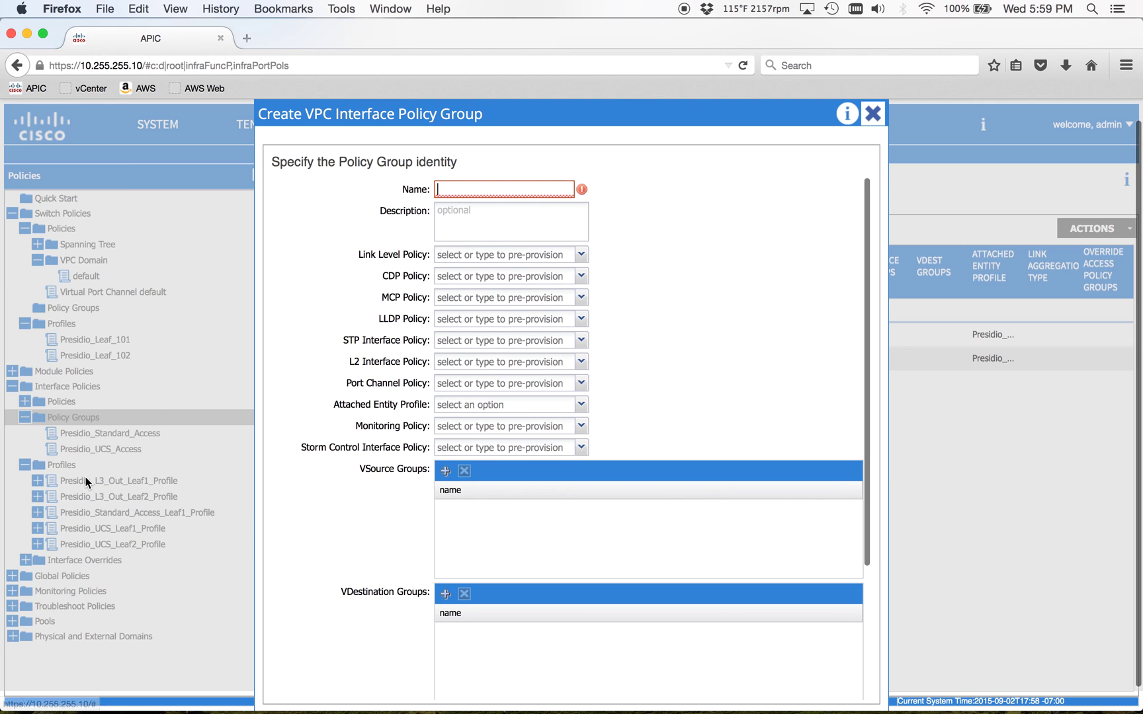
{"action": "type", "text": "Presidio_vPC_Po"}
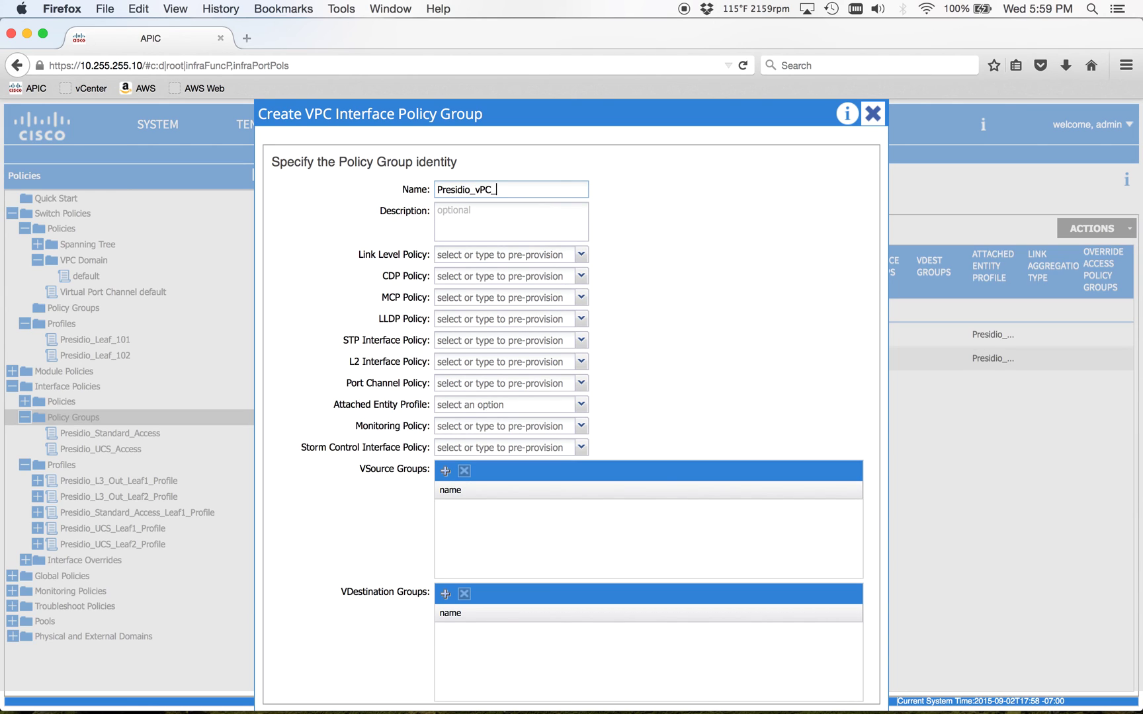
{"action": "key", "text": "BackSpace"}
{"action": "key", "text": "BackSpace"}
Set the policy group's link level policy to default and its CDP policy to CDP_Enable.
{"action": "left_click", "coordinate": [492, 255]}
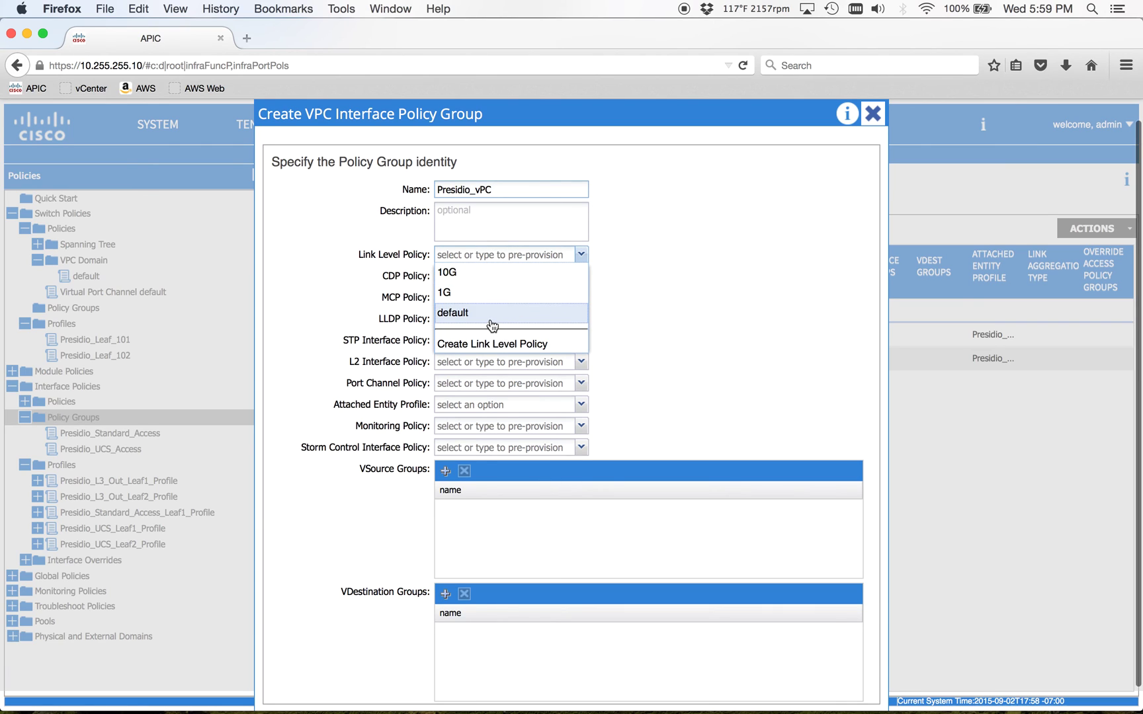
{"action": "left_click", "coordinate": [490, 319]}
{"action": "left_click", "coordinate": [463, 279]}
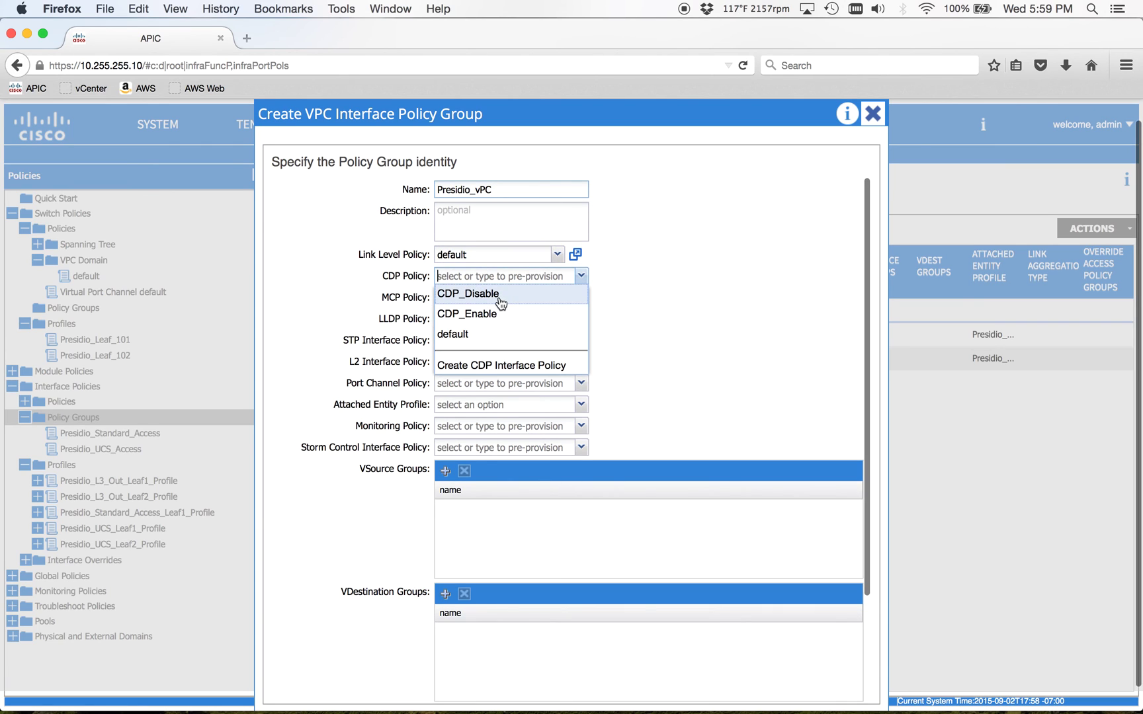
{"action": "left_click", "coordinate": [492, 318]}
Assign the LACP_Active port channel policy and the Presidio_AEP attached entity profile, and submit the policy group.
{"action": "left_click", "coordinate": [483, 384]}
{"action": "left_click", "coordinate": [496, 405]}
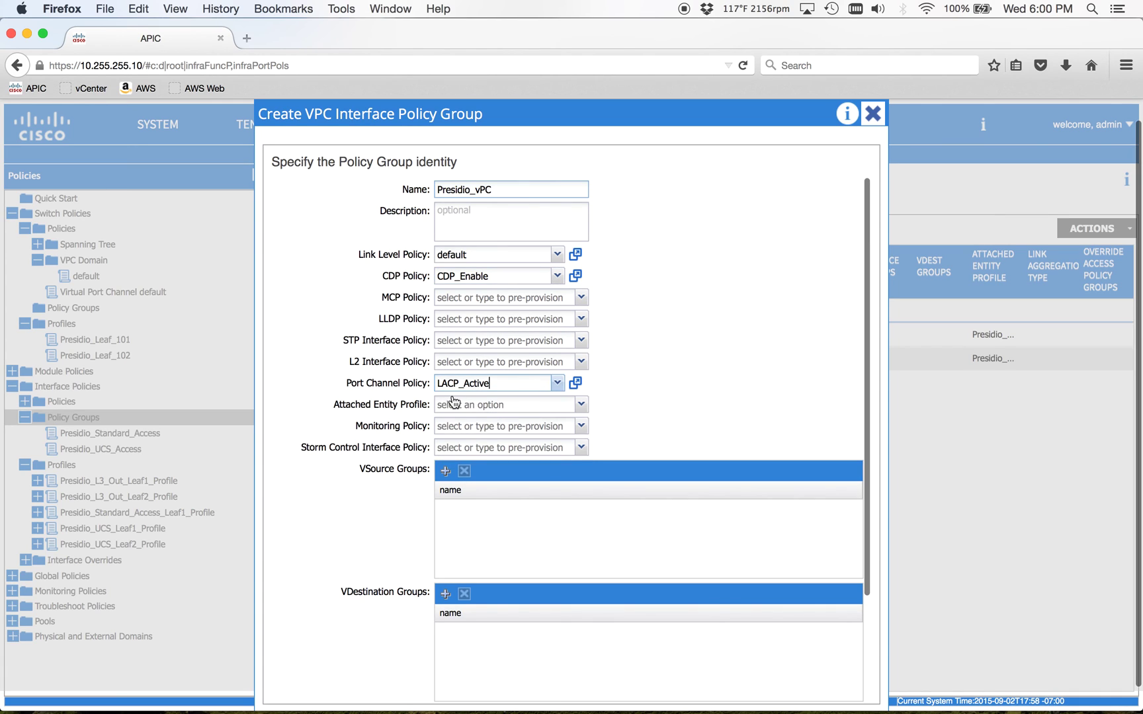
{"action": "left_click", "coordinate": [456, 404]}
{"action": "left_click", "coordinate": [468, 424]}
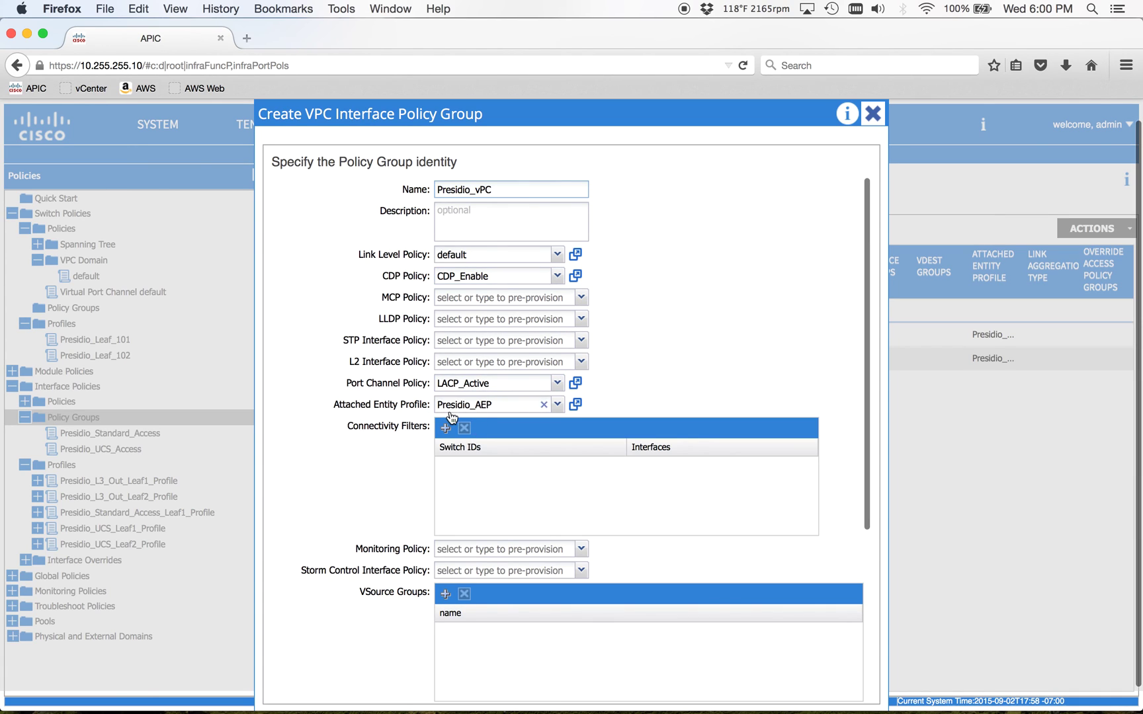
{"action": "scroll", "coordinate": [381, 517], "scroll_direction": "down", "scroll_amount": 5}
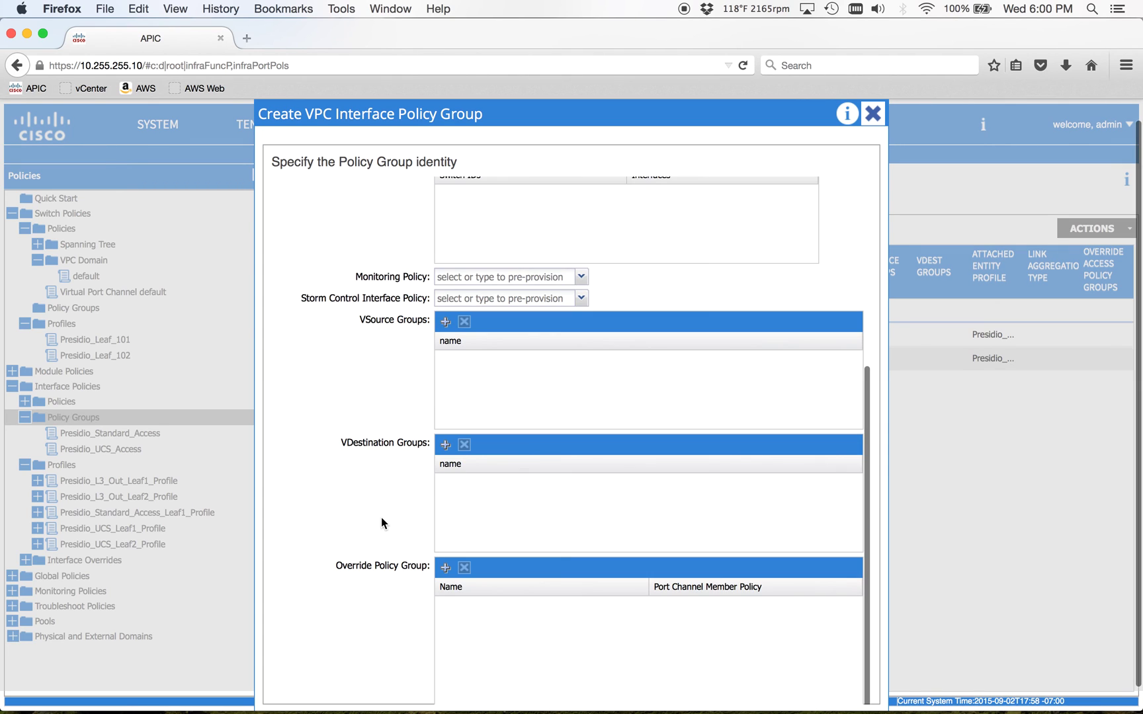
{"action": "scroll", "coordinate": [1003, 395], "scroll_direction": "down", "scroll_amount": 1}
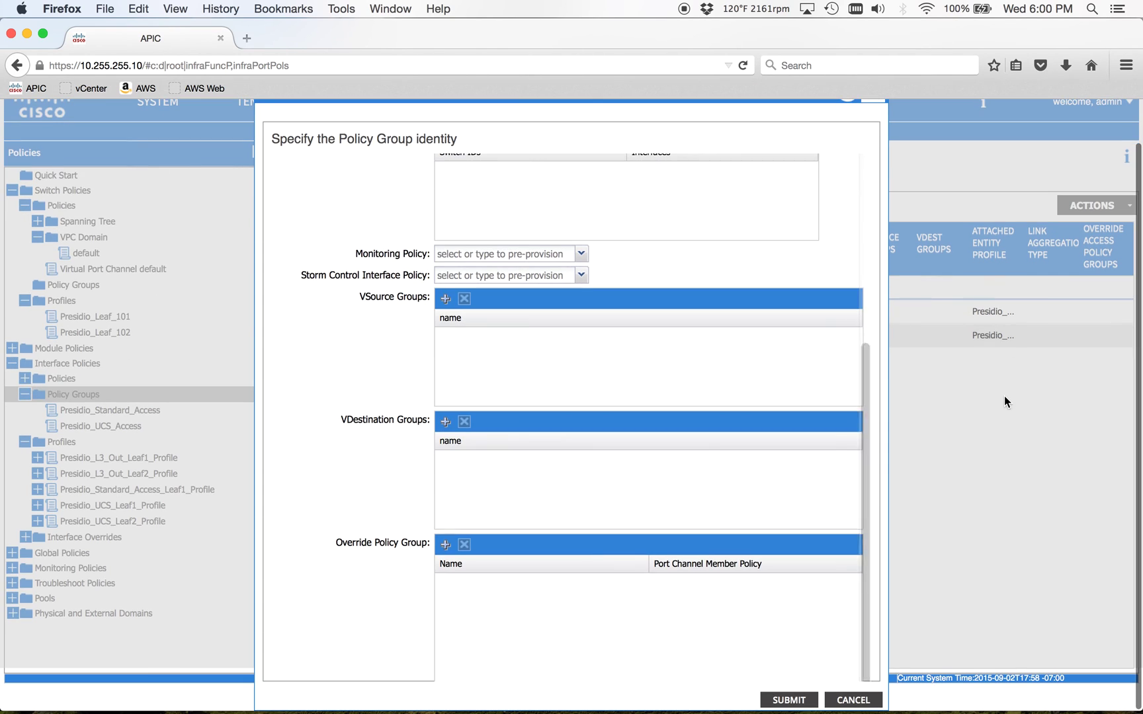
{"action": "left_click", "coordinate": [787, 699]}
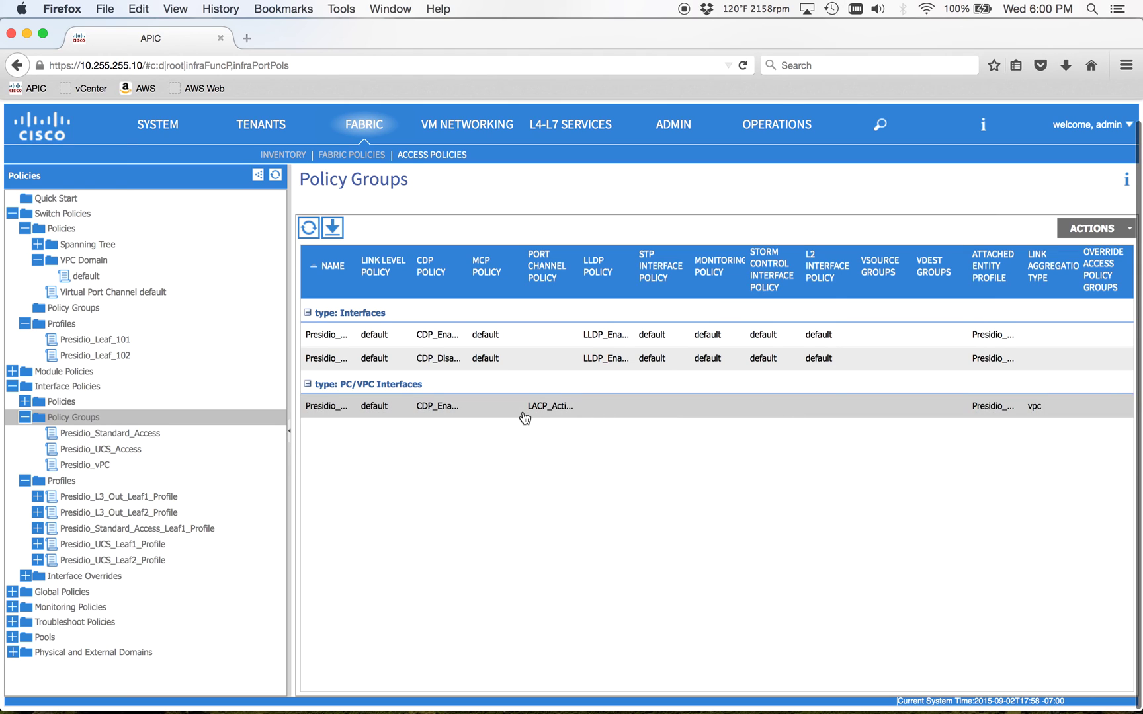
Start a new interface profile named Presidio_vPC10_Profile under the interface policies.
{"action": "left_click", "coordinate": [65, 481]}
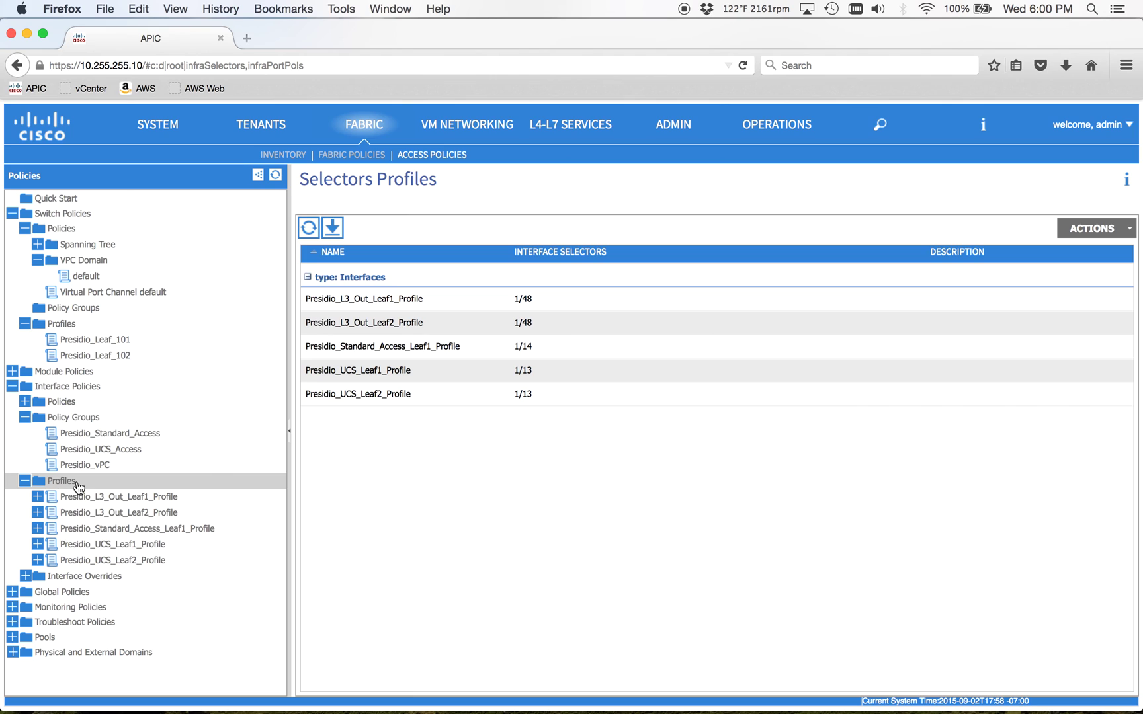
{"action": "right_click", "coordinate": [58, 482]}
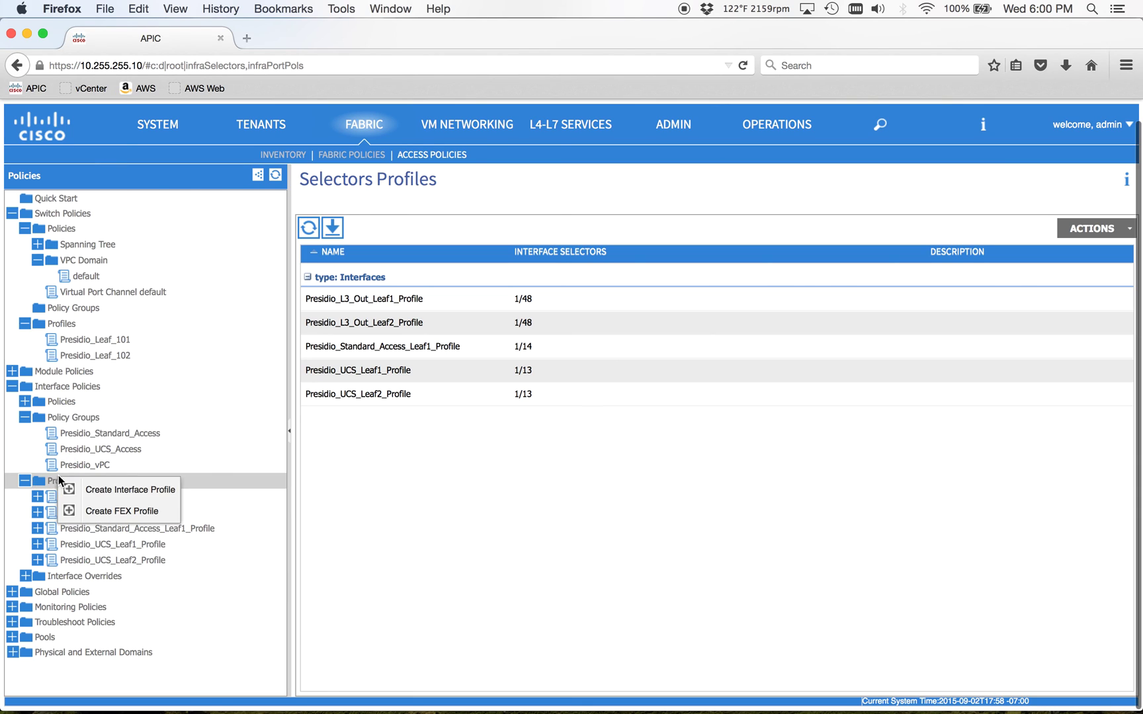
{"action": "left_click", "coordinate": [99, 489]}
{"action": "type", "text": "Presidio_vPC10"}
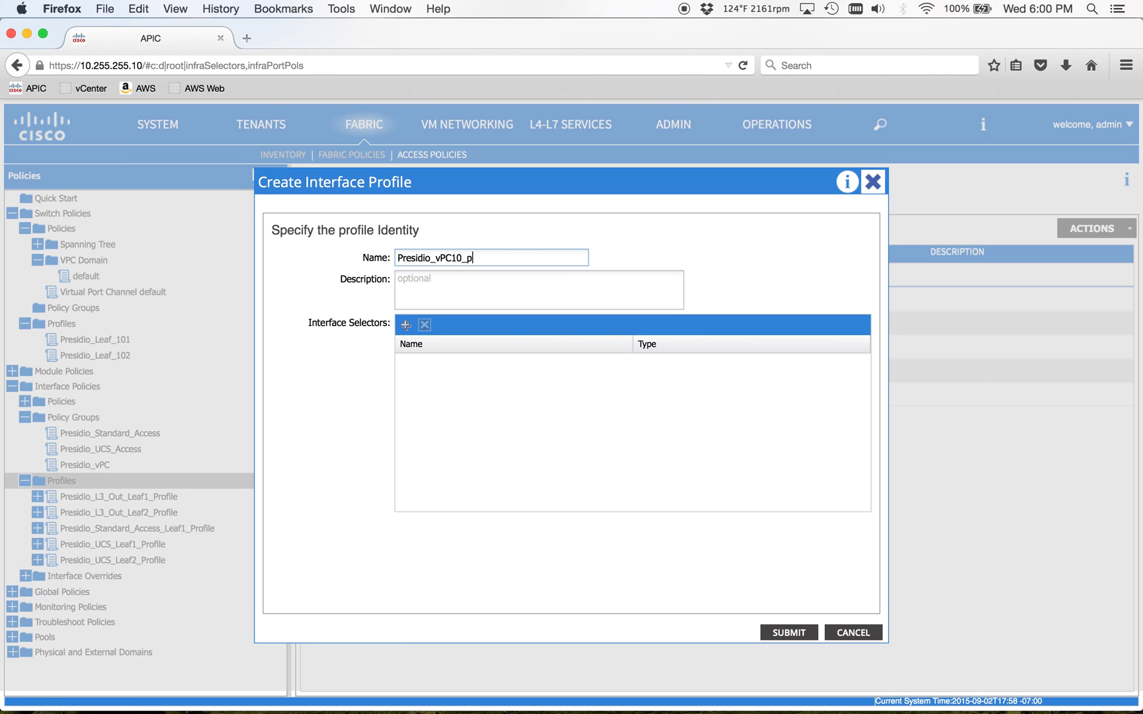
{"action": "type", "text": "_Profile"}
Add an access port selector to the profile, named Presidio_vPC10_IntSel, with interface ID 1/17.
{"action": "left_click", "coordinate": [405, 325]}
{"action": "left_click_drag", "start_coordinate": [504, 217], "coordinate": [718, 200]}
{"action": "type", "text": "Preisido"}
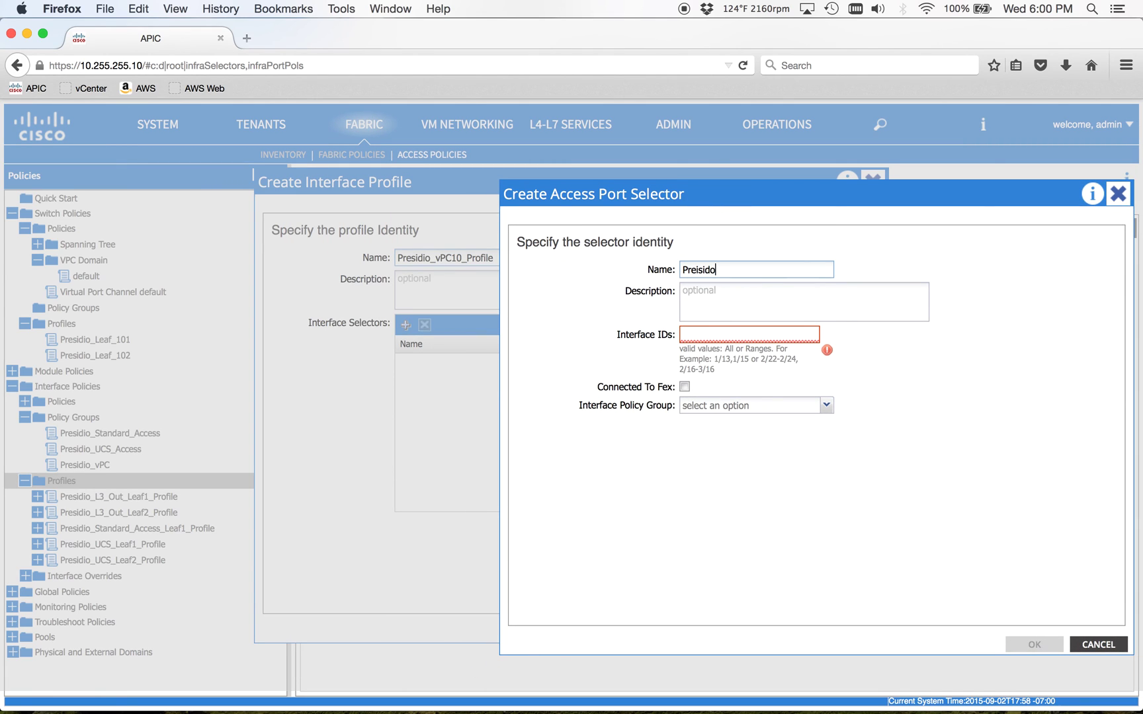
{"action": "key", "text": "BackSpace"}
{"action": "key", "text": "BackSpace"}
{"action": "key", "text": "BackSpace"}
{"action": "key", "text": "BackSpace"}
{"action": "key", "text": "BackSpace"}
{"action": "type", "text": "sidio_vPC10_IntSel"}
{"action": "key", "text": "Tab"}
{"action": "key", "text": "Tab"}
{"action": "type", "text": "1/17"}
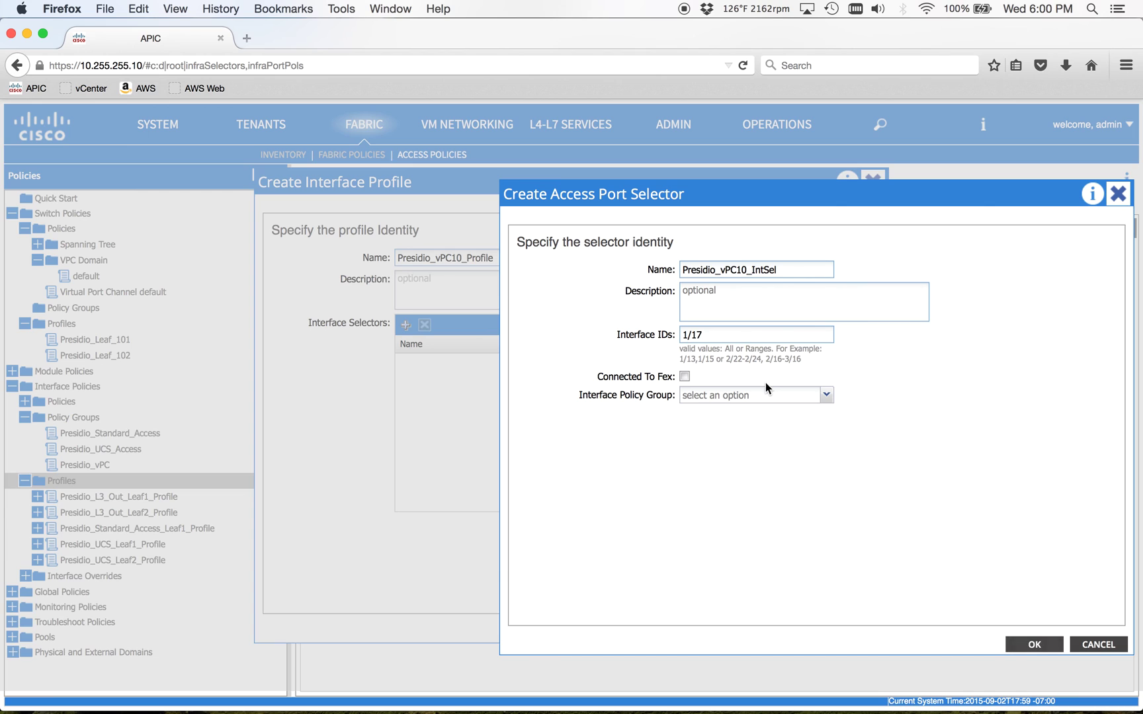
Assign the Presidio_vPC policy group to the port selector and submit the interface profile.
{"action": "left_click", "coordinate": [760, 395]}
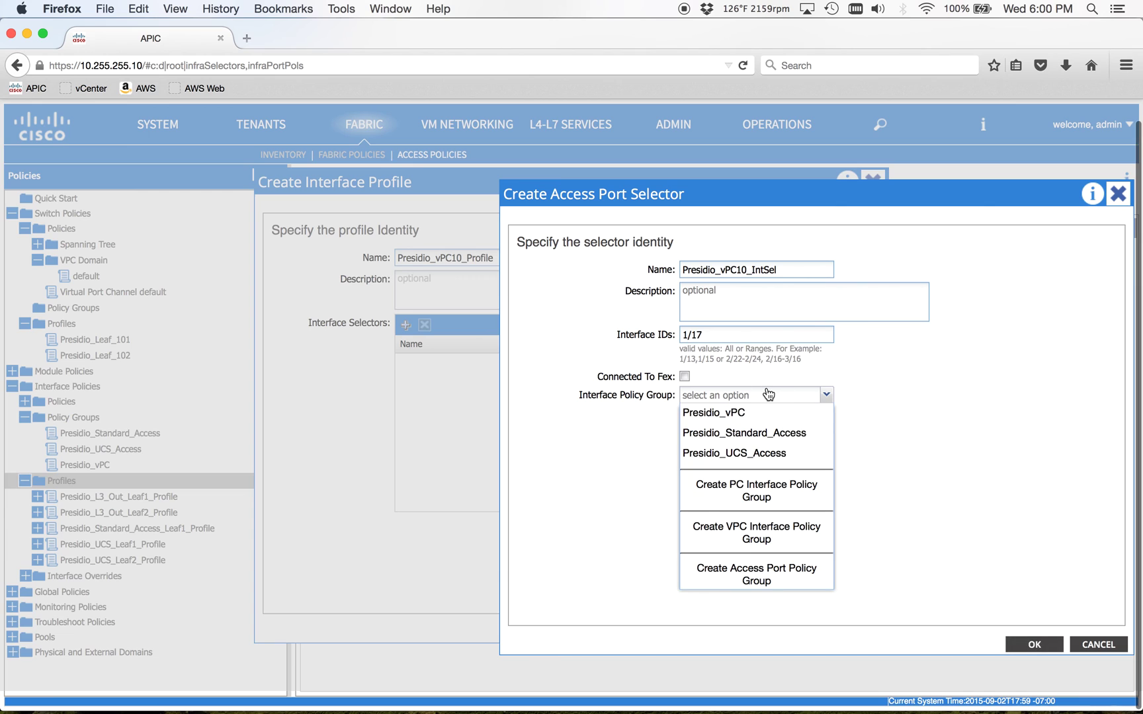
{"action": "left_click", "coordinate": [710, 414]}
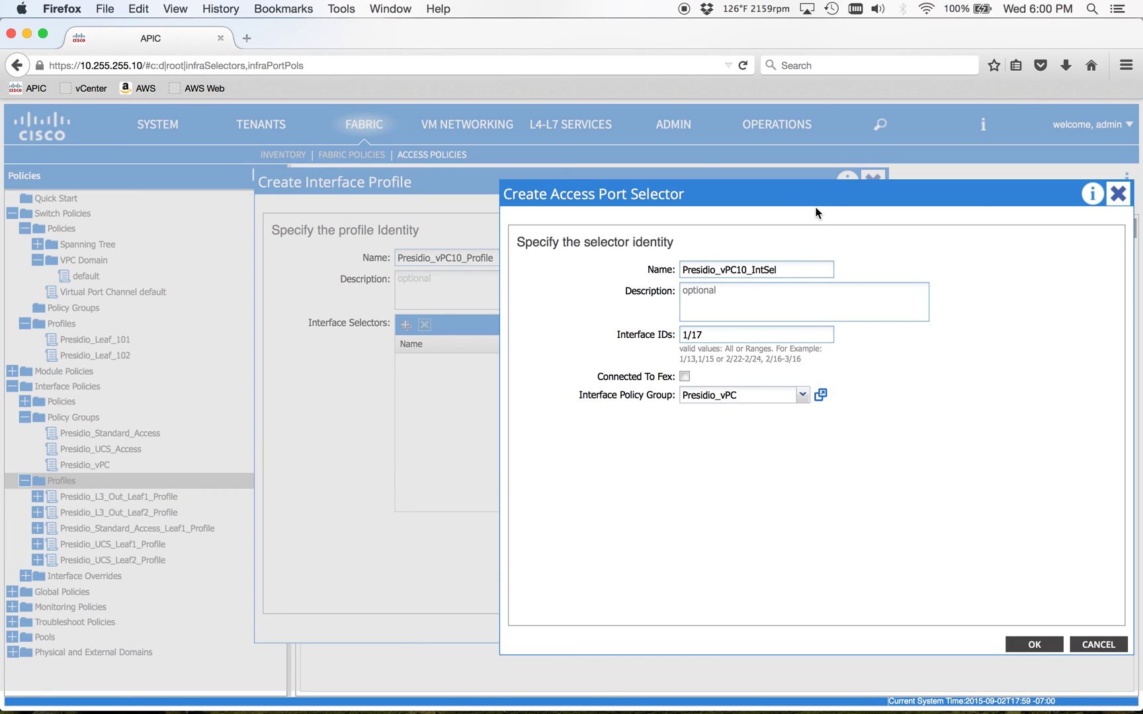
{"action": "left_click_drag", "start_coordinate": [811, 192], "coordinate": [650, 138]}
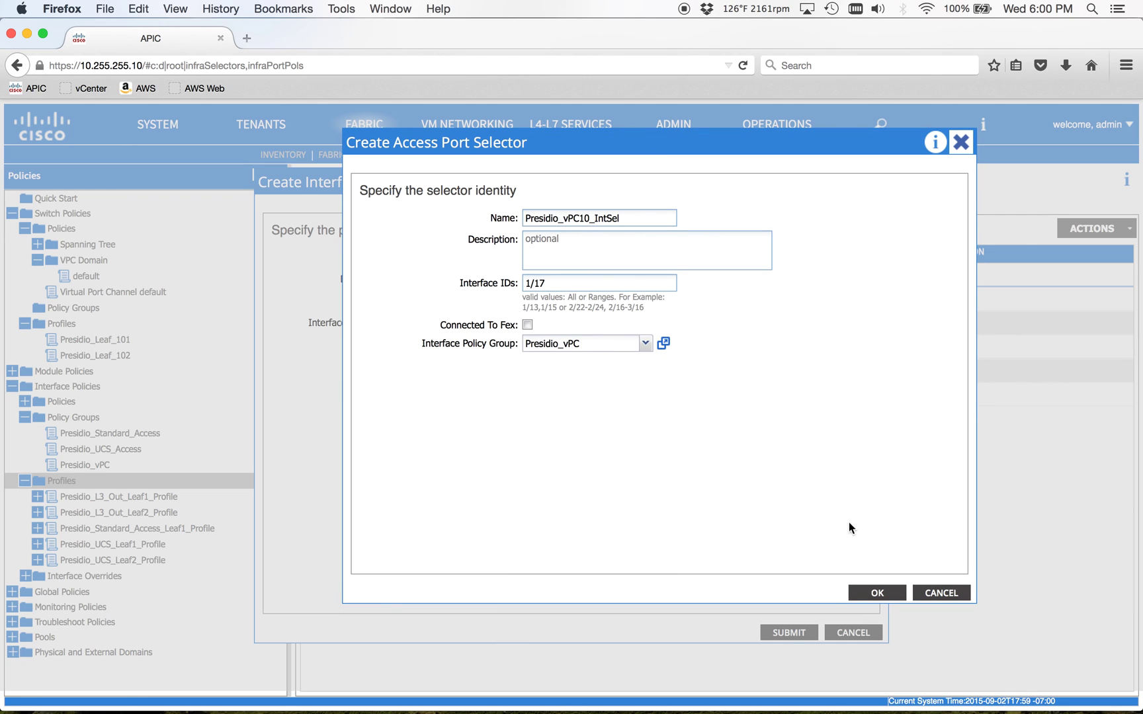
{"action": "left_click", "coordinate": [871, 592]}
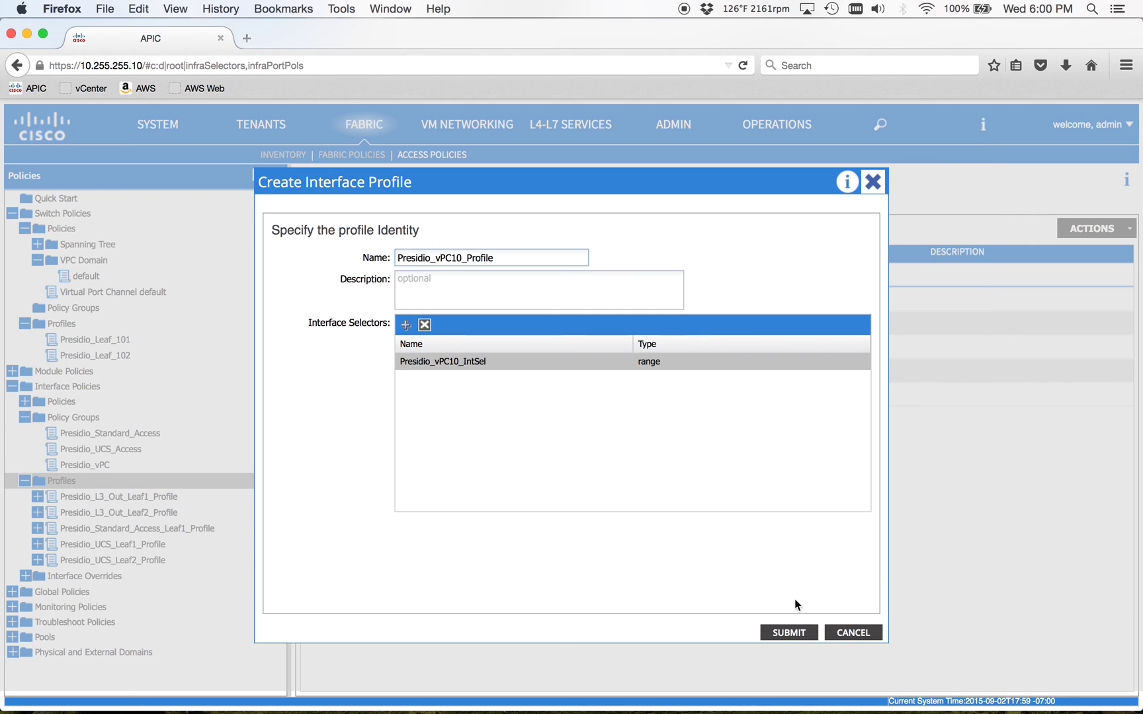
{"action": "left_click", "coordinate": [791, 633]}
Review the properties of the Presidio_vPC10_IntSel port selector and of the default VPC domain policy.
{"action": "left_click", "coordinate": [40, 574]}
{"action": "left_click", "coordinate": [99, 590]}
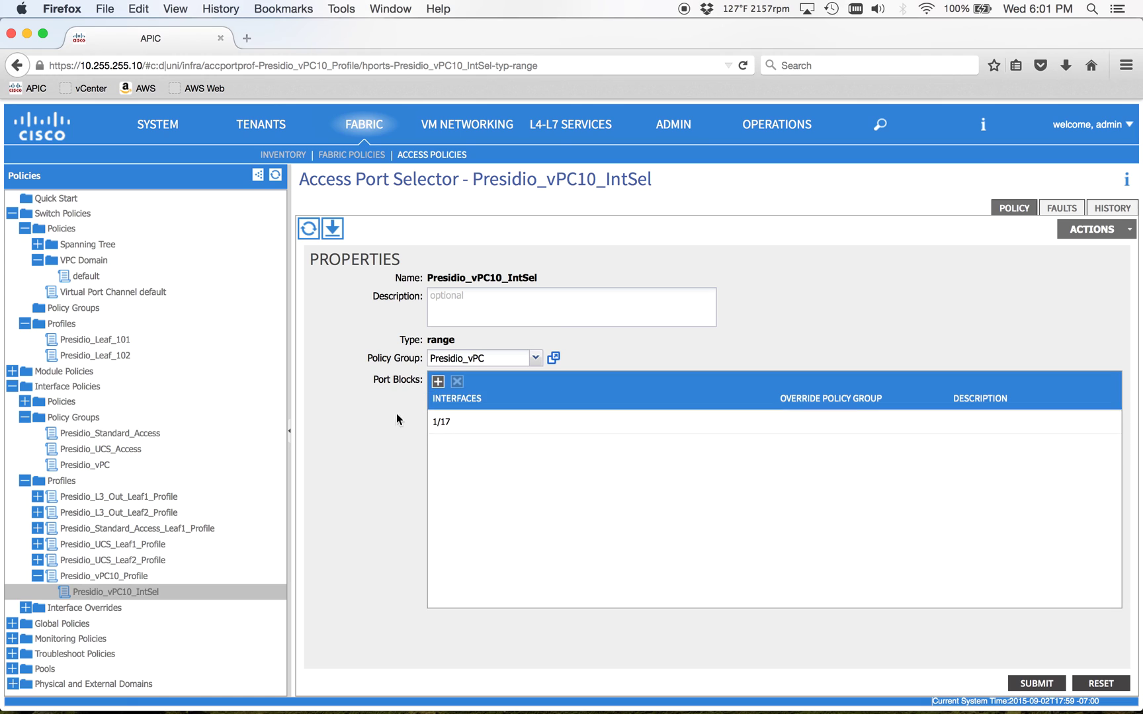
{"action": "left_click", "coordinate": [77, 262]}
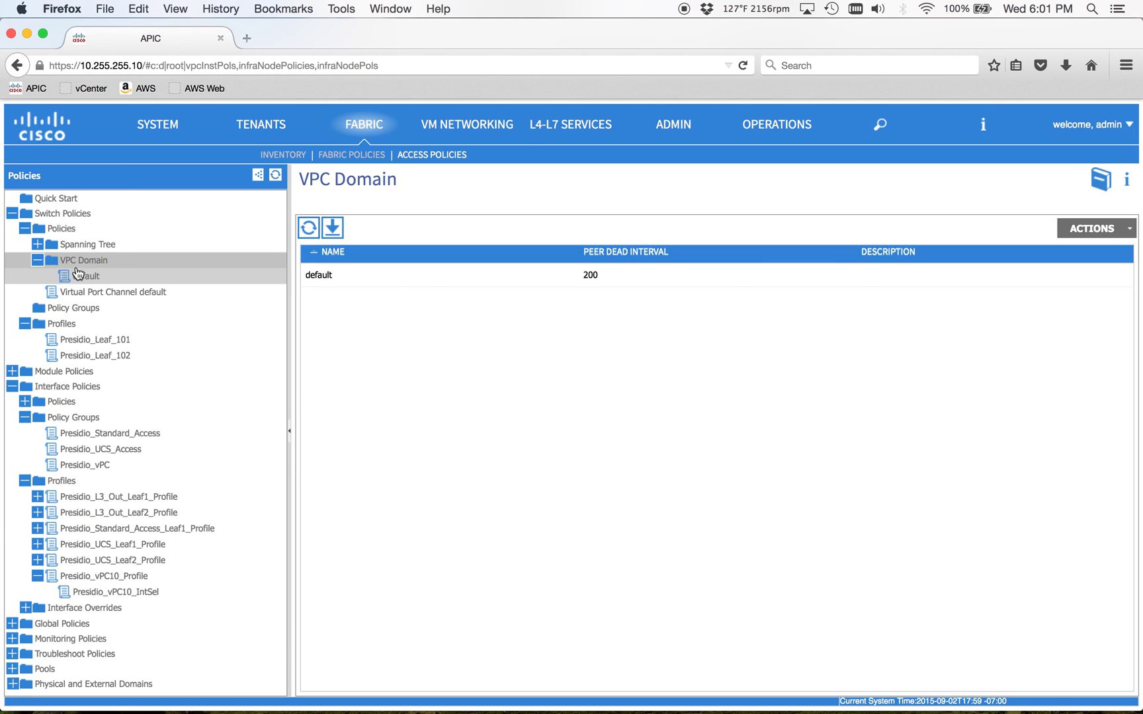
{"action": "left_click", "coordinate": [86, 275]}
{"action": "left_click", "coordinate": [88, 263]}
{"action": "left_click", "coordinate": [87, 272]}
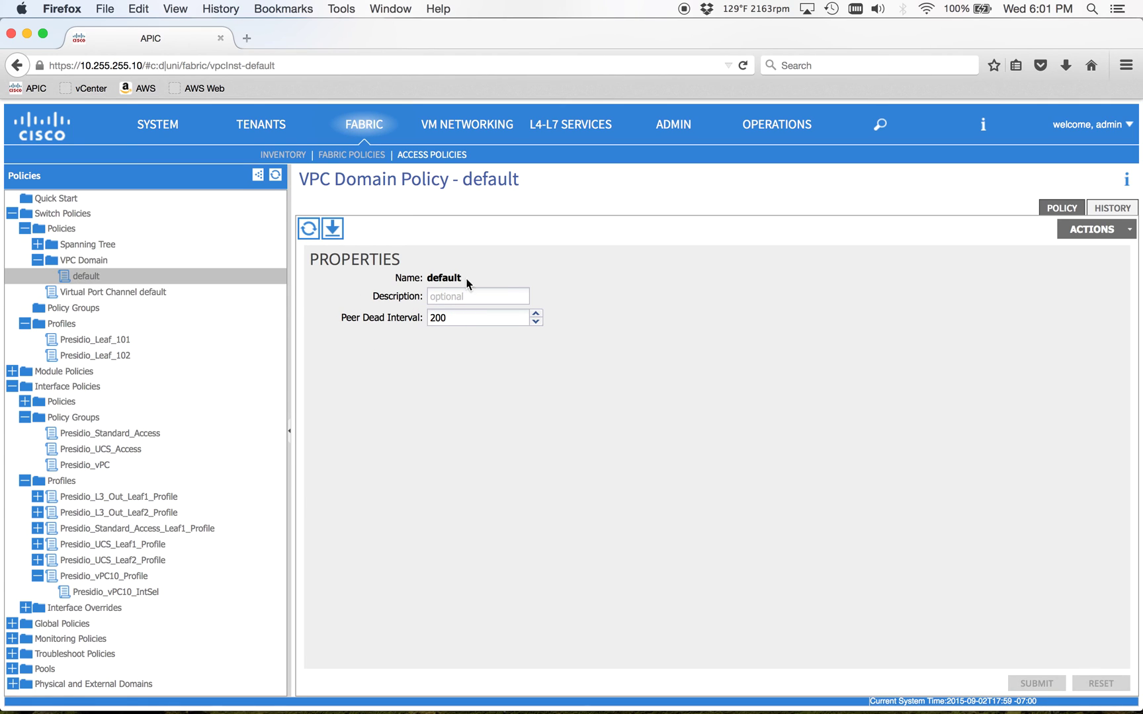
Create a VPC domain policy named vPC_101_102 under the switch policies, keeping the default peer dead interval.
{"action": "mouse_move", "coordinate": [393, 311]}
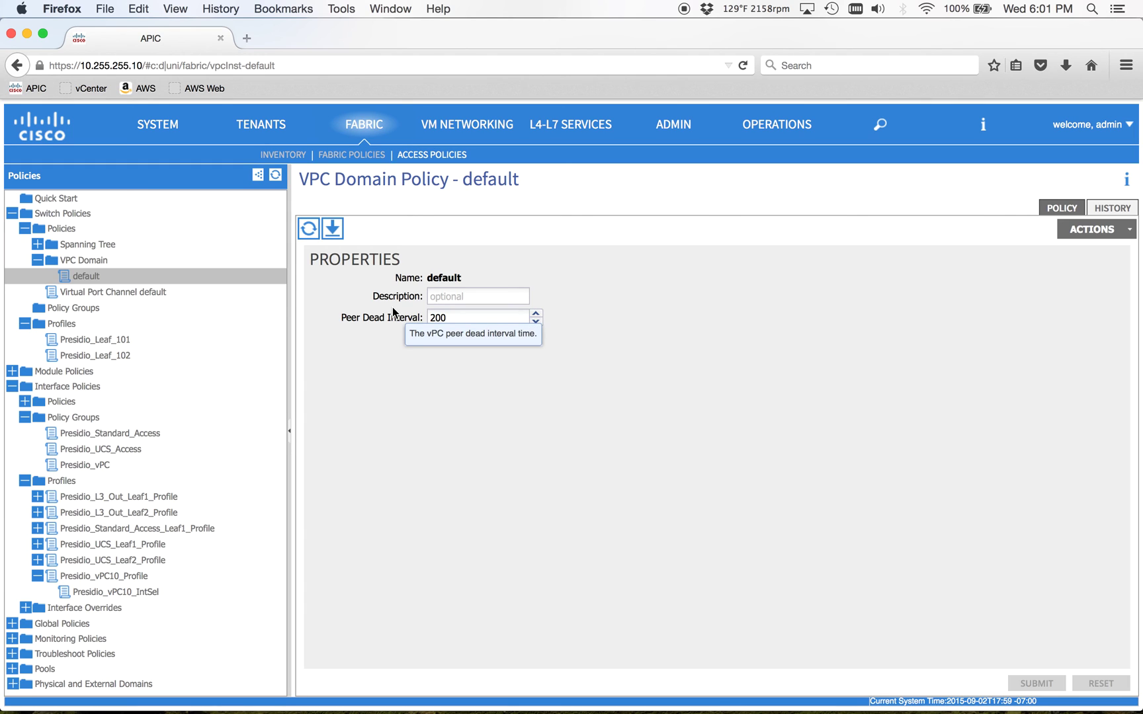
{"action": "left_click", "coordinate": [90, 263]}
{"action": "right_click", "coordinate": [89, 262]}
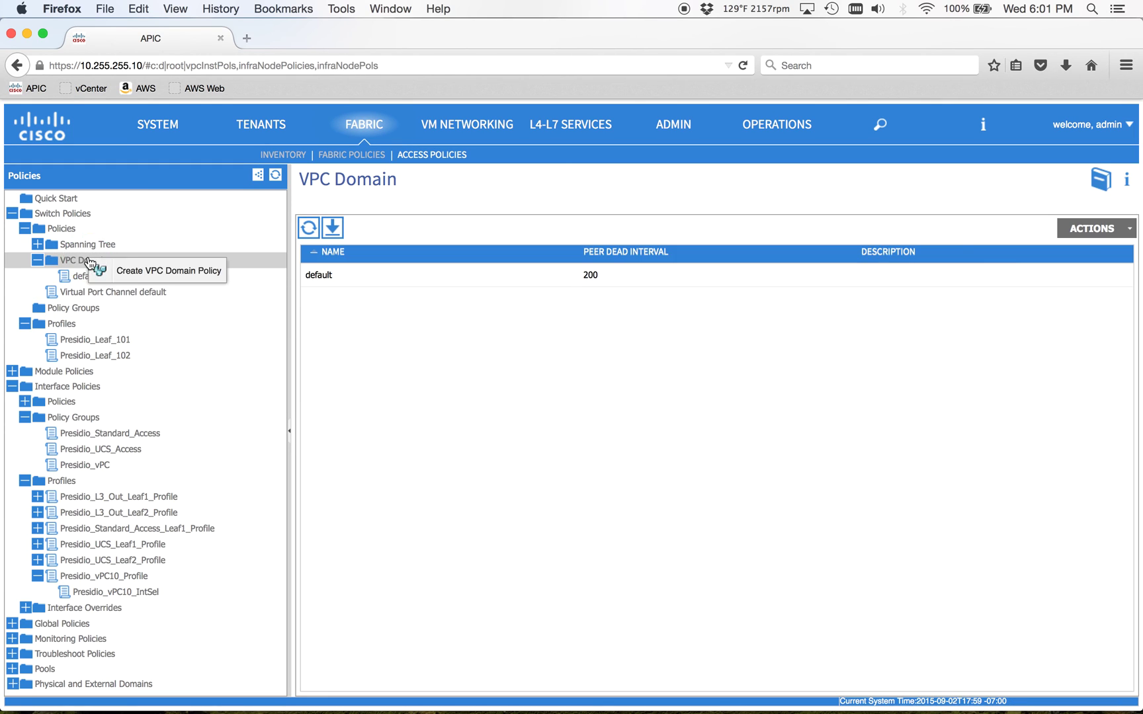
{"action": "left_click", "coordinate": [144, 266]}
{"action": "left_click", "coordinate": [471, 299]}
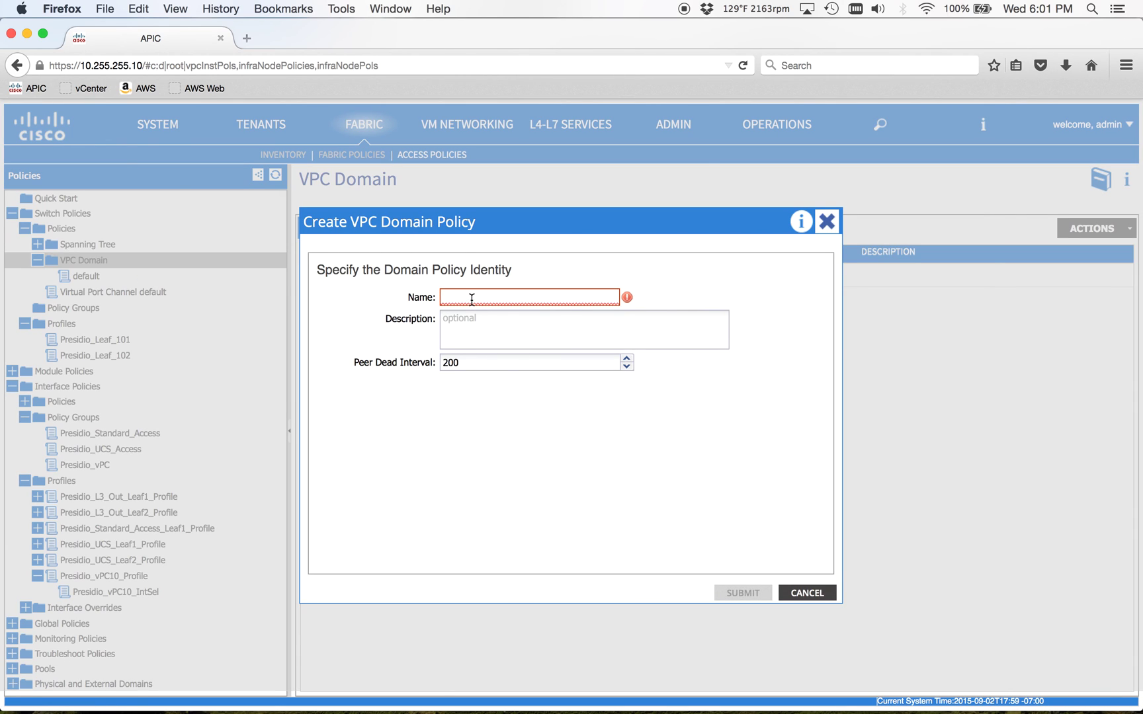
{"action": "type", "text": "vPC_1"}
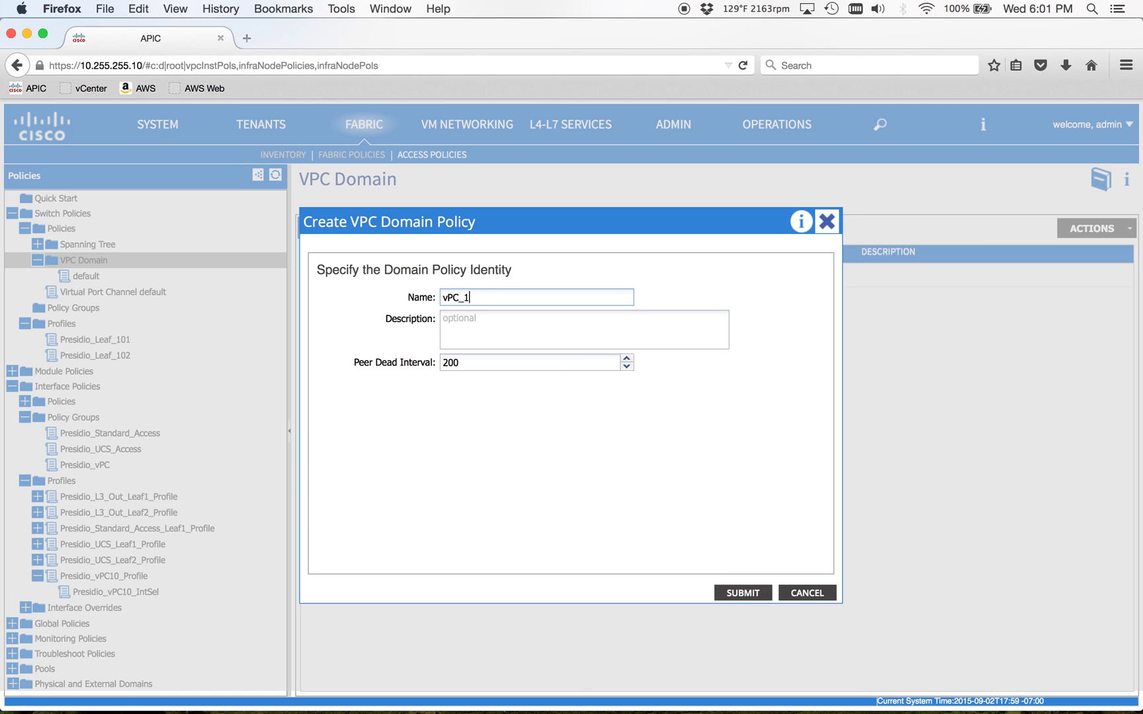
{"action": "type", "text": "01-102"}
{"action": "left_click_drag", "start_coordinate": [440, 294], "coordinate": [583, 296]}
{"action": "left_click", "coordinate": [583, 296]}
{"action": "left_click", "coordinate": [741, 592]}
{"action": "left_click", "coordinate": [88, 276]}
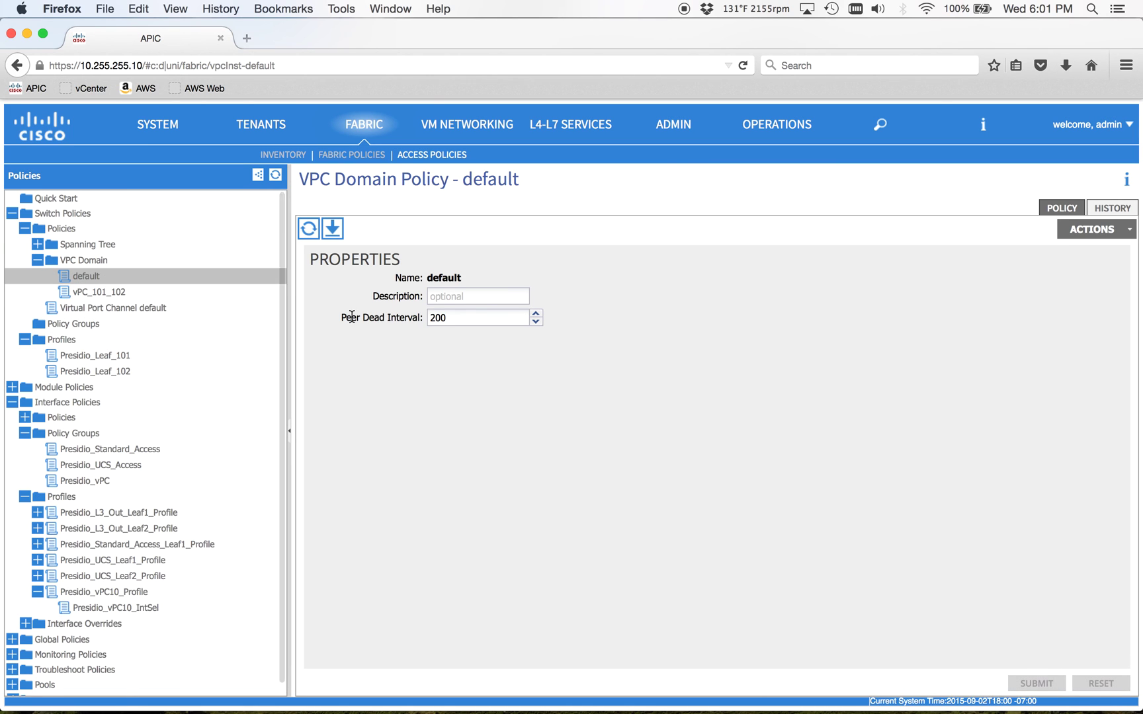
Start a new switch profile named Presidio_vPC10_SwPro under the switch policies, with a new switch selector row.
{"action": "left_click", "coordinate": [60, 341]}
{"action": "right_click", "coordinate": [60, 343]}
{"action": "left_click", "coordinate": [135, 361]}
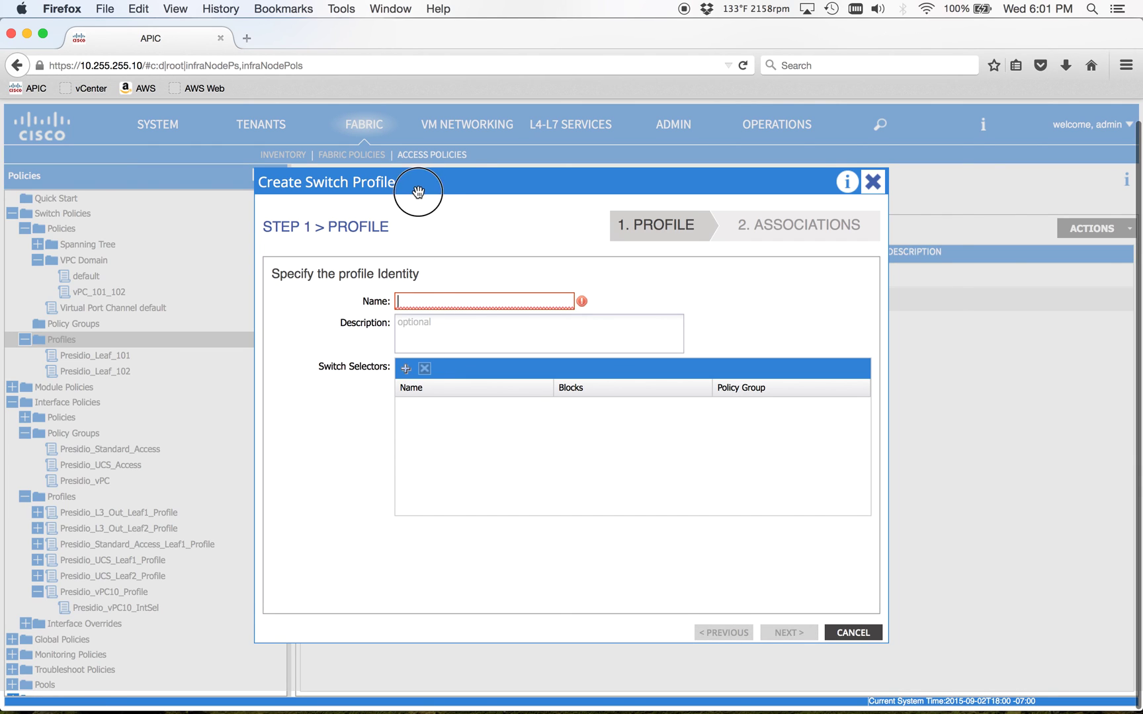
{"action": "left_click_drag", "start_coordinate": [418, 192], "coordinate": [504, 189]}
{"action": "type", "text": "Presidio_vPC10"}
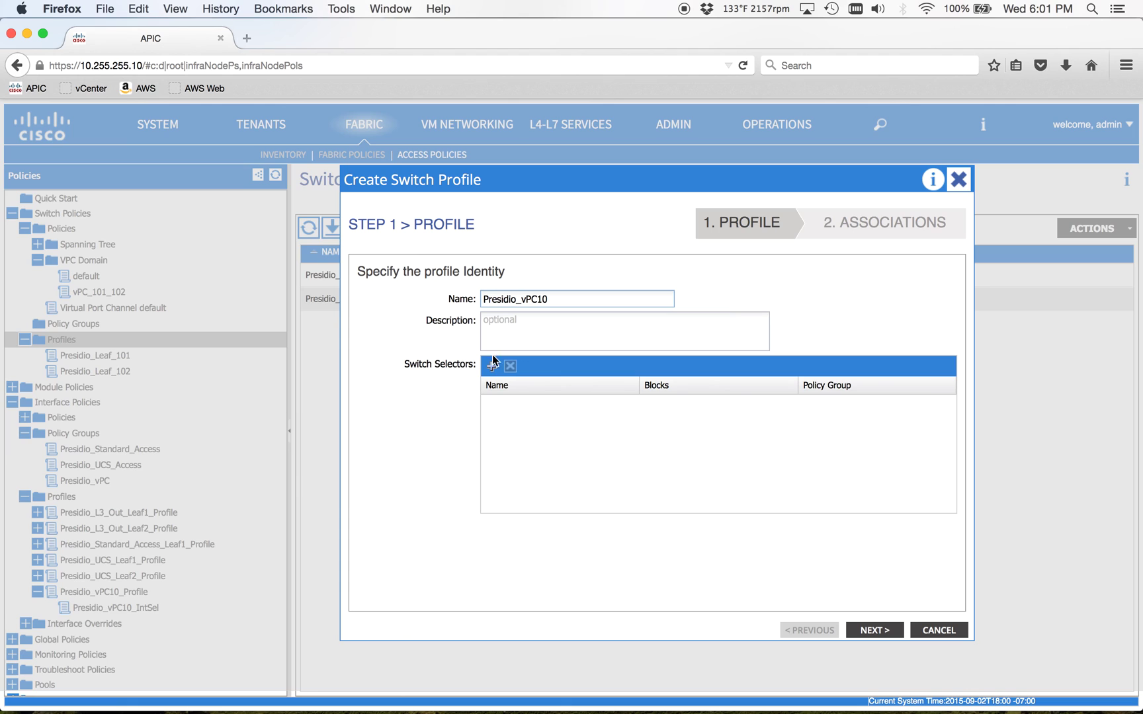
{"action": "left_click", "coordinate": [491, 365]}
{"action": "left_click", "coordinate": [568, 301]}
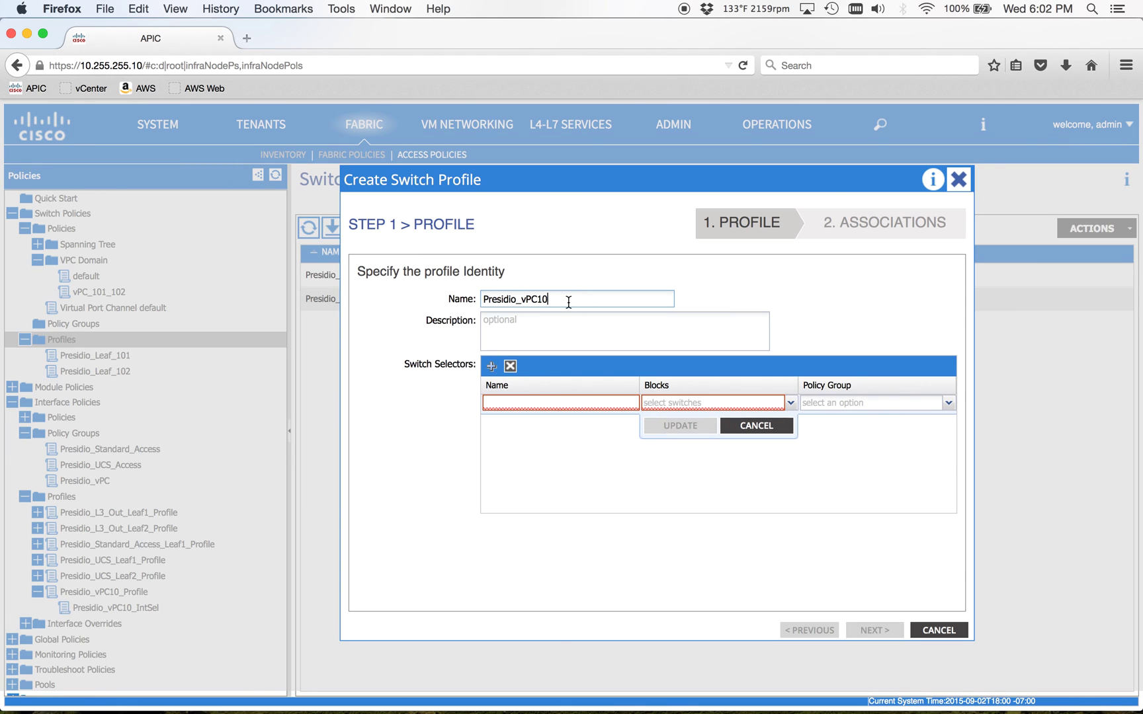
{"action": "type", "text": "vPC10_SwPro"}
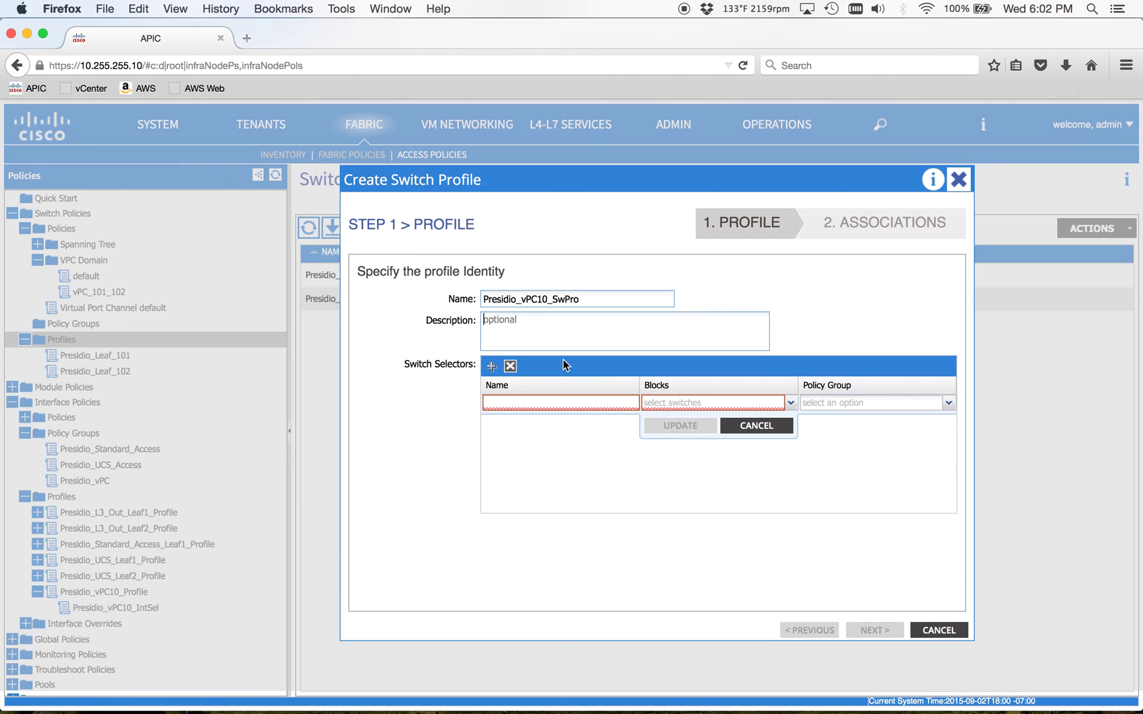
Name the switch selector Presidio_vPC10_SwSel and assign it leaf switches 101 and 102.
{"action": "left_click", "coordinate": [500, 400]}
{"action": "type", "text": "Presidio_vPC10_SwPro"}
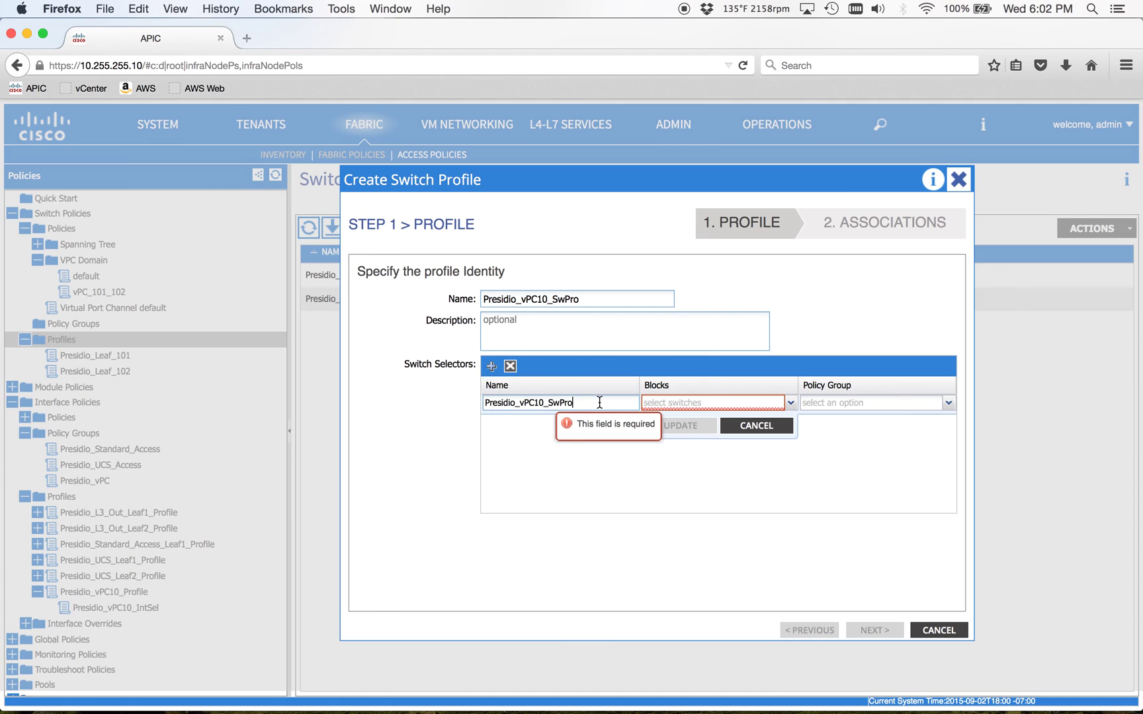
{"action": "type", "text": "Sel"}
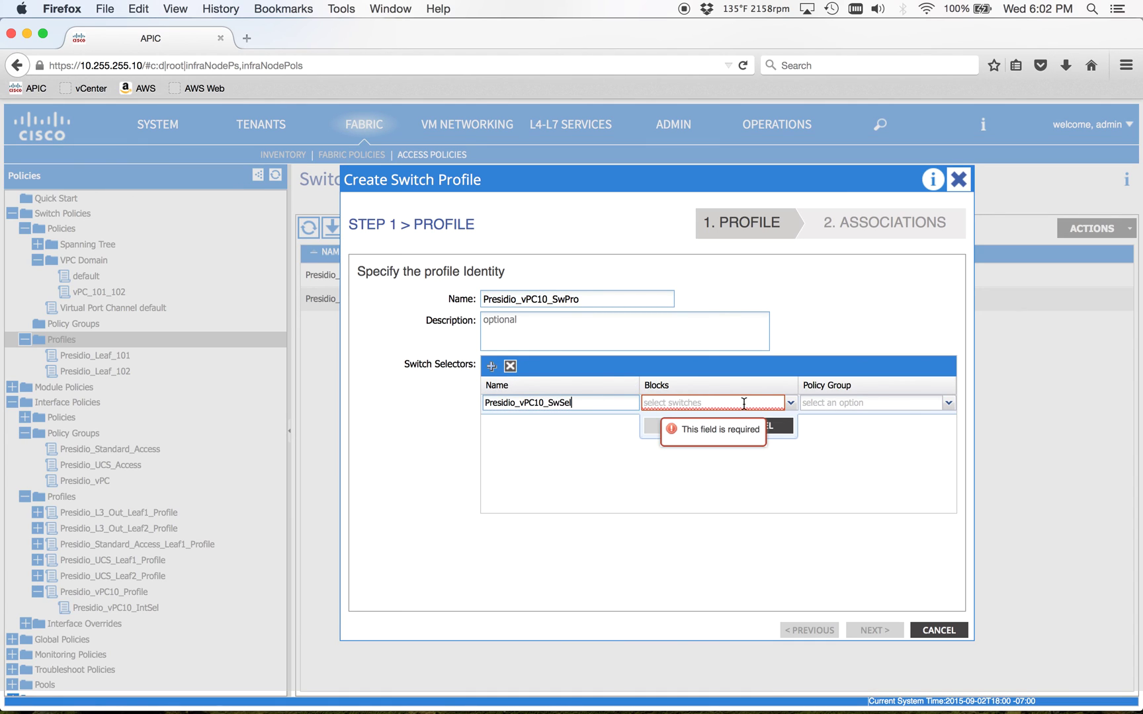
{"action": "left_click", "coordinate": [741, 403]}
{"action": "left_click", "coordinate": [650, 463]}
{"action": "left_click", "coordinate": [651, 485]}
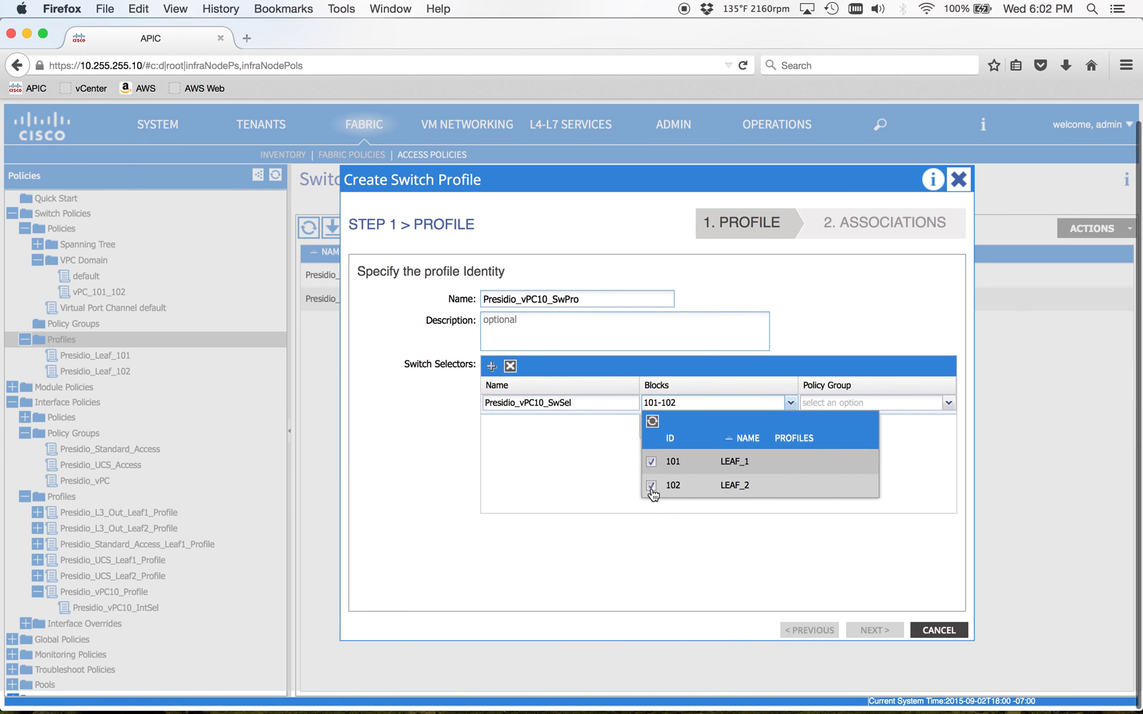
{"action": "left_click", "coordinate": [711, 519]}
{"action": "left_click", "coordinate": [668, 428]}
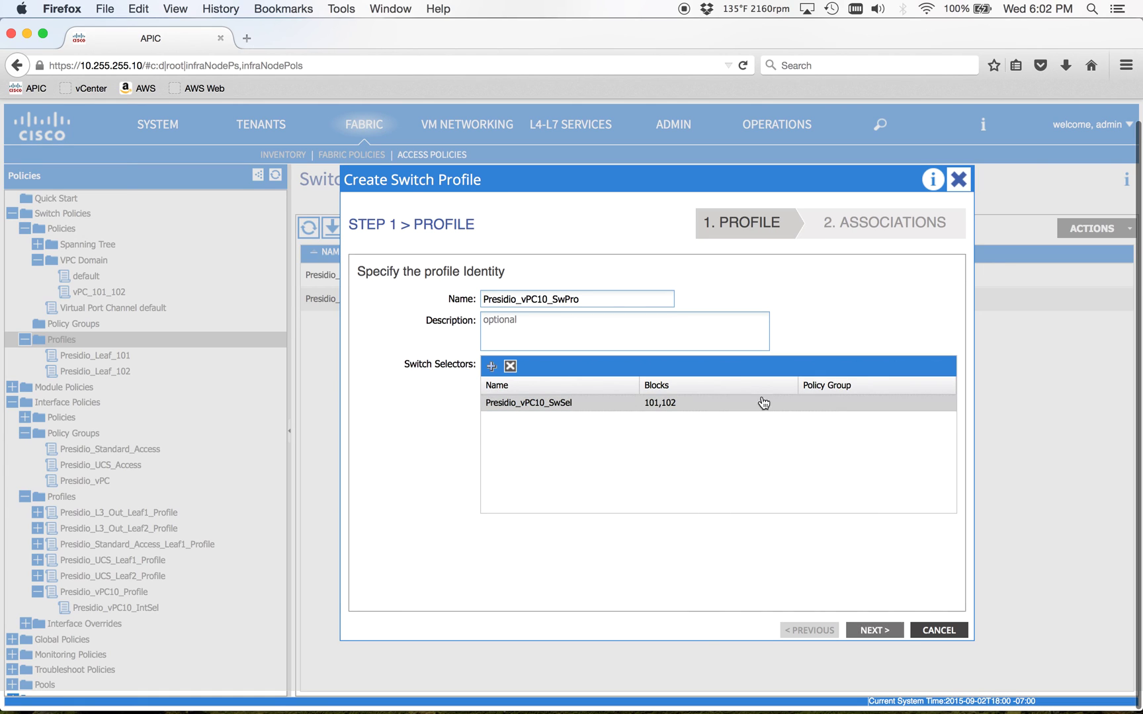
Associate the Presidio_vPC10_Profile interface selector profile with the switch profile and finish creating it.
{"action": "left_click", "coordinate": [874, 630]}
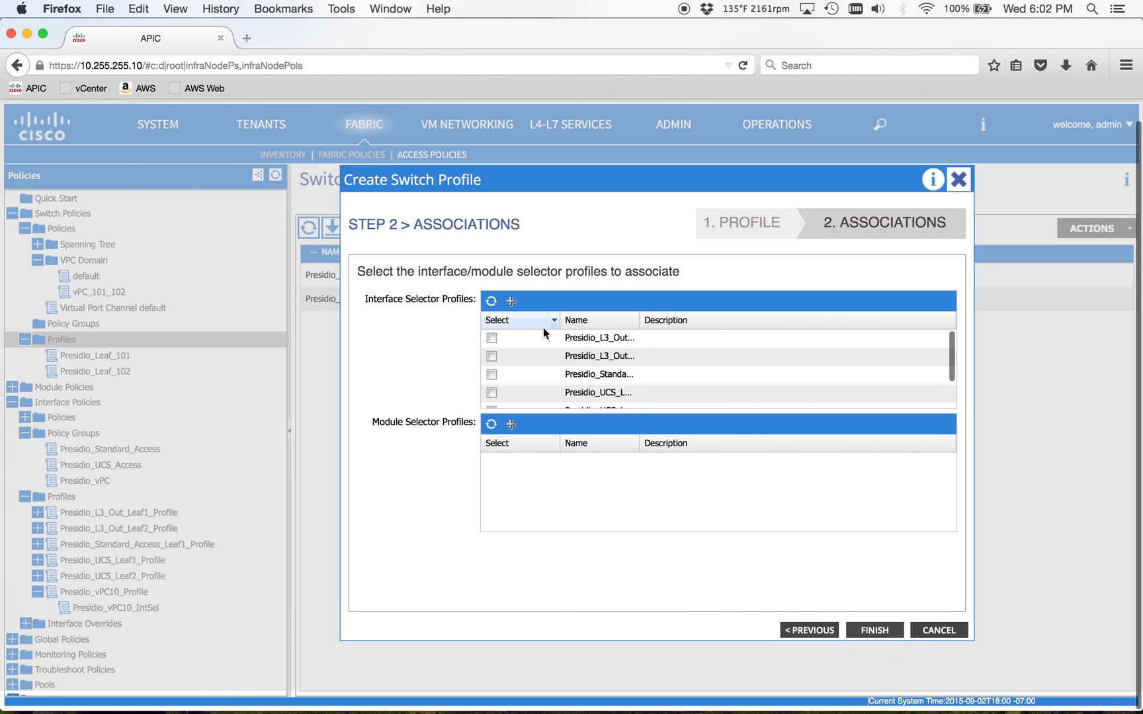
{"action": "scroll", "coordinate": [549, 370], "scroll_direction": "down", "scroll_amount": 2}
{"action": "left_click", "coordinate": [492, 399]}
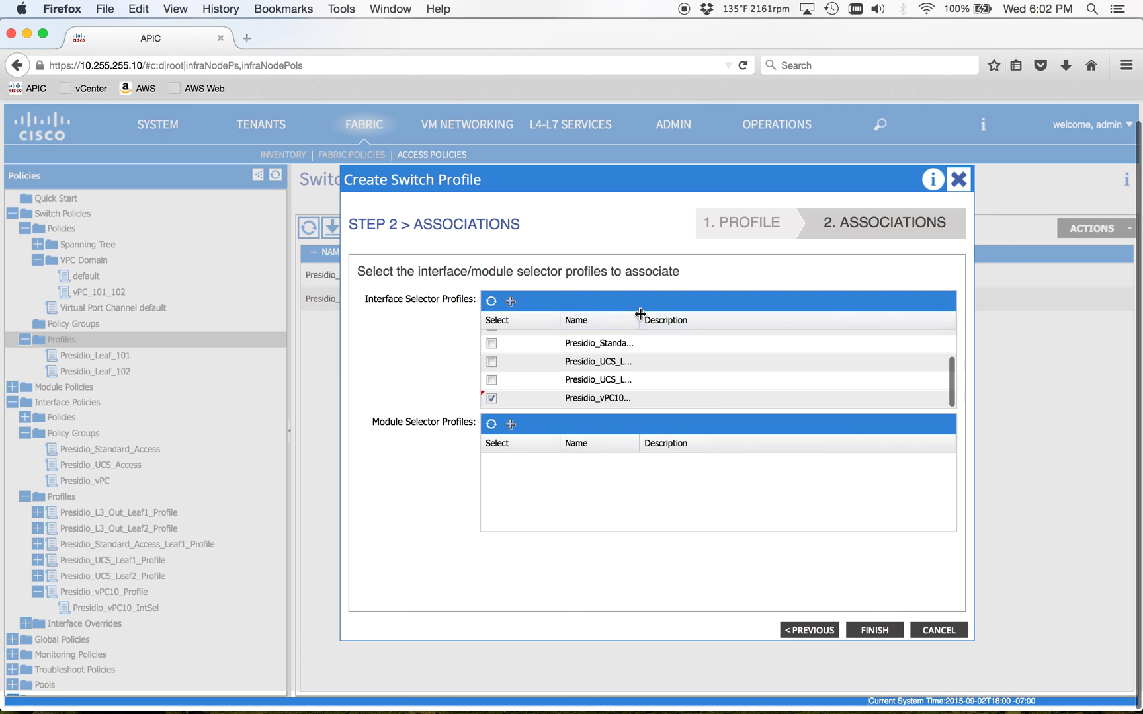
{"action": "left_click_drag", "start_coordinate": [639, 320], "coordinate": [762, 322]}
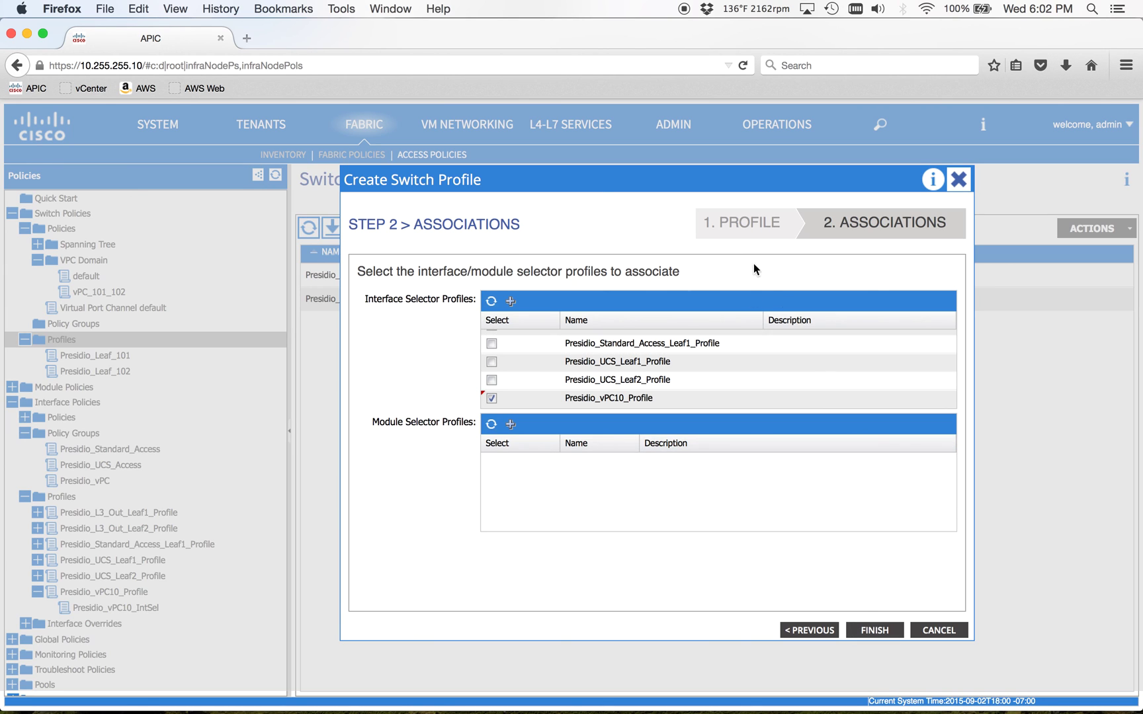
{"action": "left_click", "coordinate": [874, 629]}
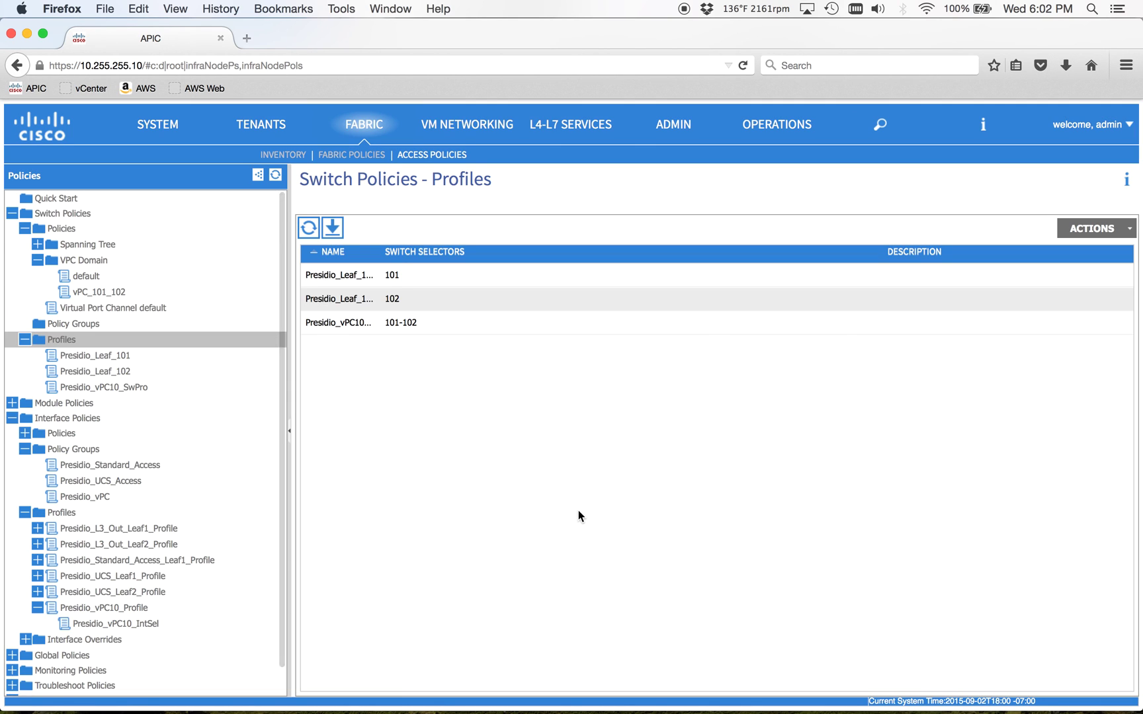
Review the selectors and associations of the Presidio_vPC10_SwPro switch profile and the port block of Presidio_vPC10_IntSel.
{"action": "left_click", "coordinate": [105, 390]}
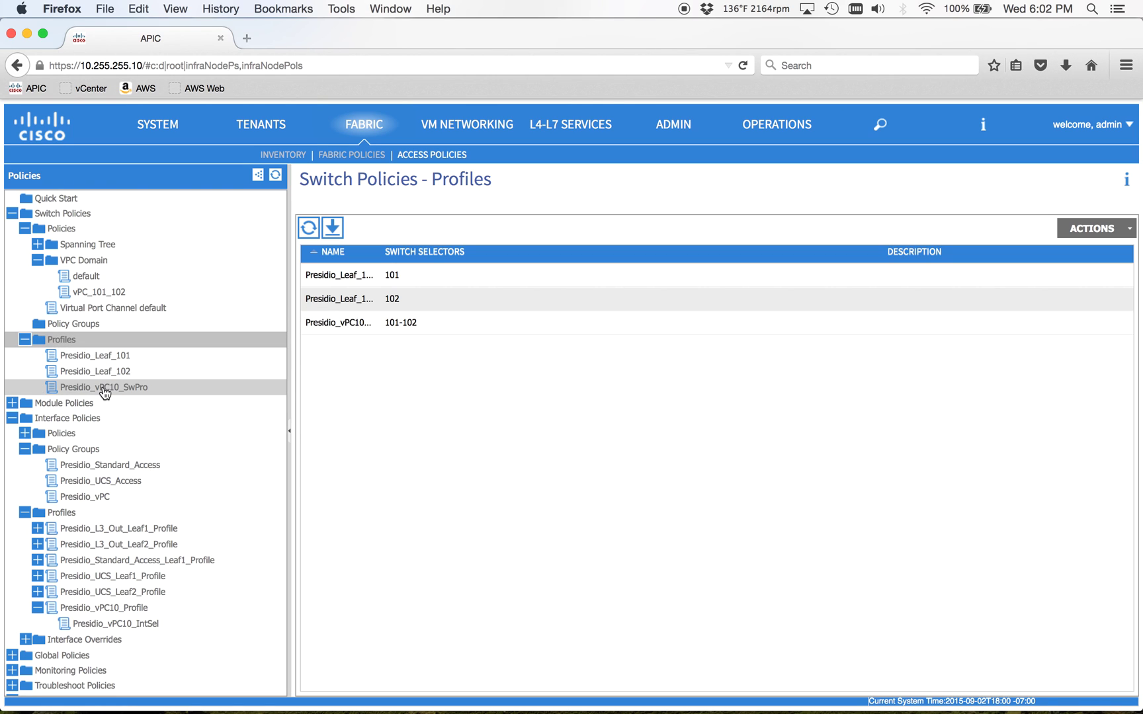
{"action": "scroll", "coordinate": [396, 429], "scroll_direction": "down", "scroll_amount": 1}
{"action": "scroll", "coordinate": [396, 429], "scroll_direction": "up", "scroll_amount": 1}
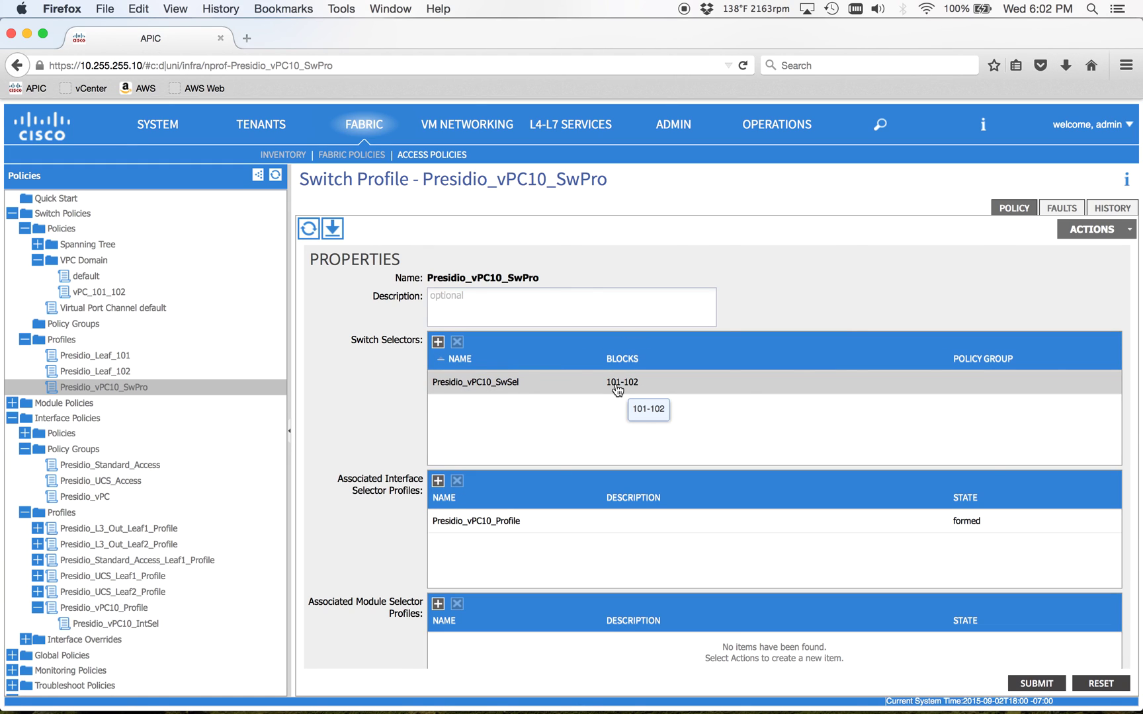
{"action": "scroll", "coordinate": [571, 404], "scroll_direction": "down", "scroll_amount": 2}
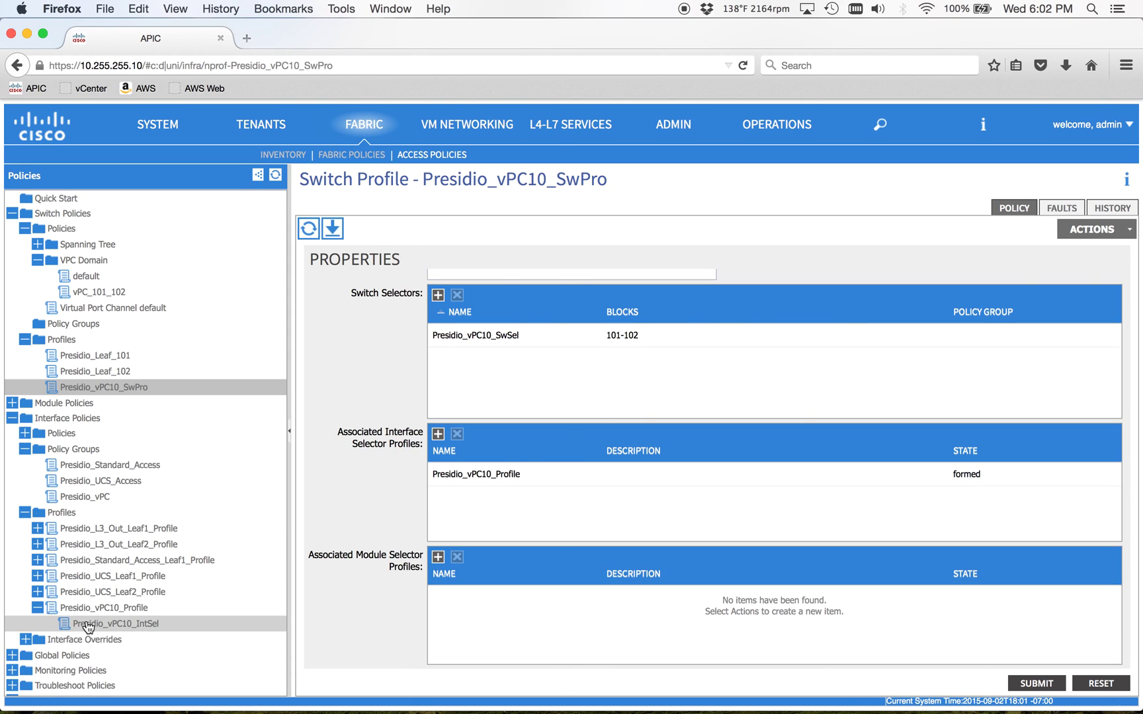
{"action": "left_click", "coordinate": [110, 637]}
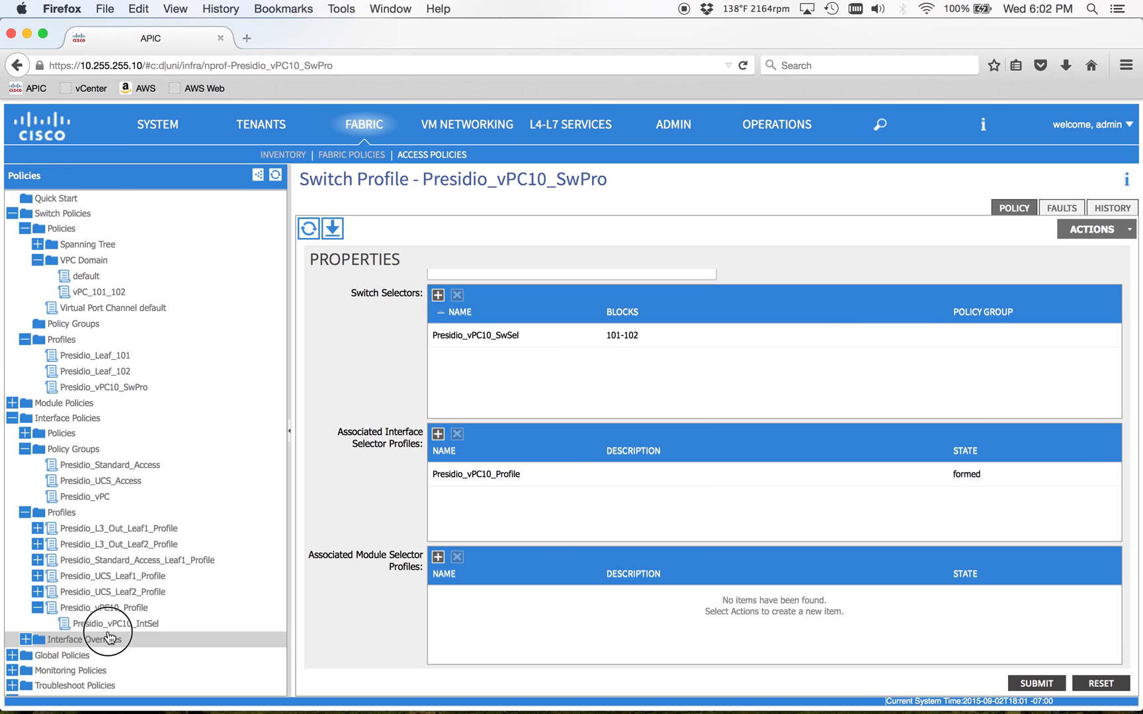
{"action": "left_click", "coordinate": [109, 624]}
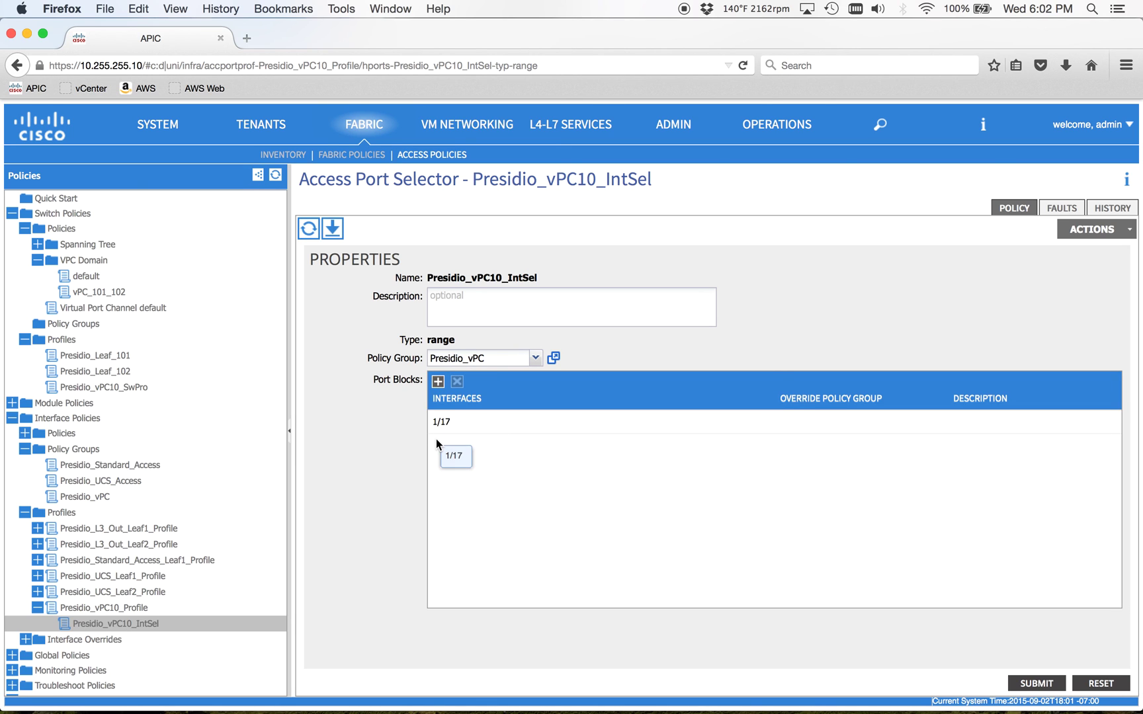
Switch to the iTerm telnet session and rerun "sh etherch su" on vdi-switch01 to check port-channel 10.
{"action": "key", "text": "super+Tab"}
{"action": "key", "text": "Return"}
{"action": "key", "text": "Return"}
{"action": "key", "text": "Return"}
{"action": "key", "text": "Return"}
{"action": "key", "text": "Return"}
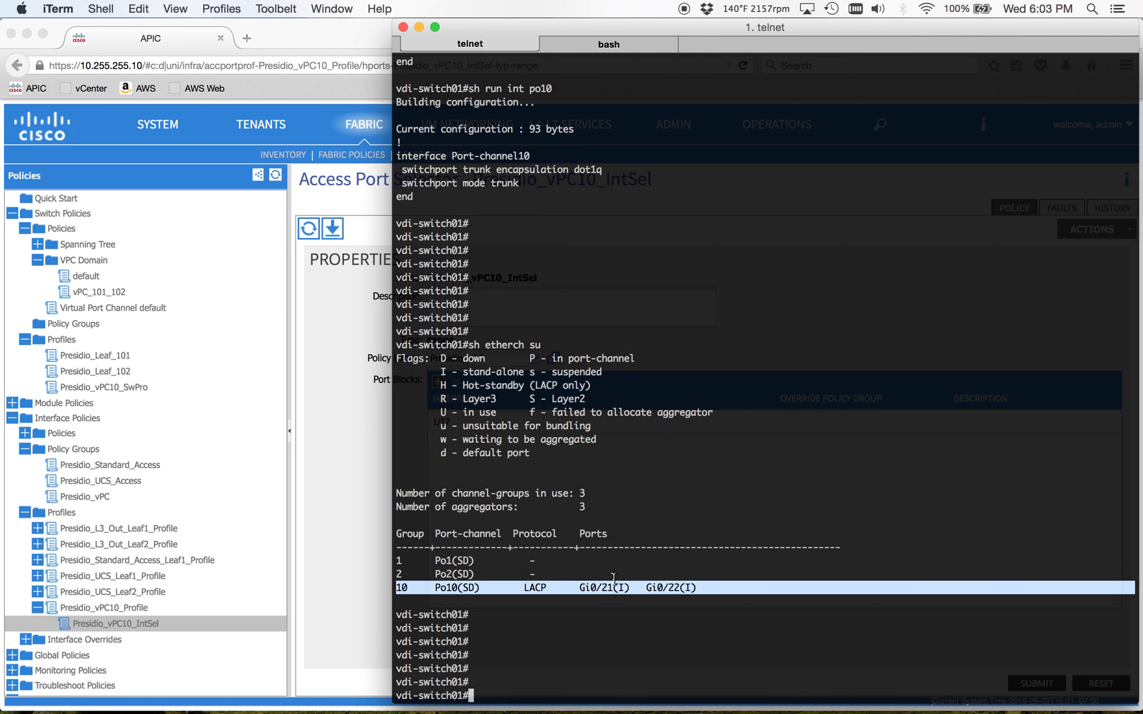
{"action": "key", "text": "Up"}
{"action": "key", "text": "Return"}
{"action": "key", "text": "Return"}
{"action": "key", "text": "Return"}
{"action": "key", "text": "Return"}
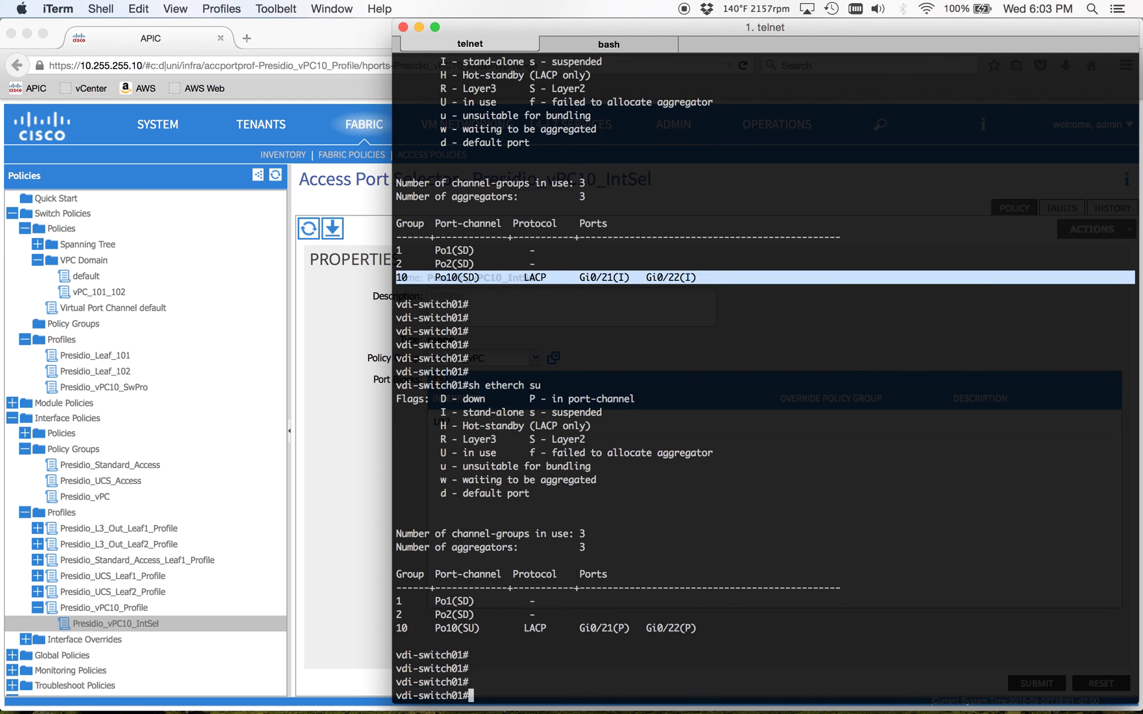
Run "sh cdp nei" twice on vdi-switch01 to check its CDP neighbors.
{"action": "key", "text": "Return"}
{"action": "key", "text": "Return"}
{"action": "key", "text": "Return"}
{"action": "type", "text": "sh cdp n"}
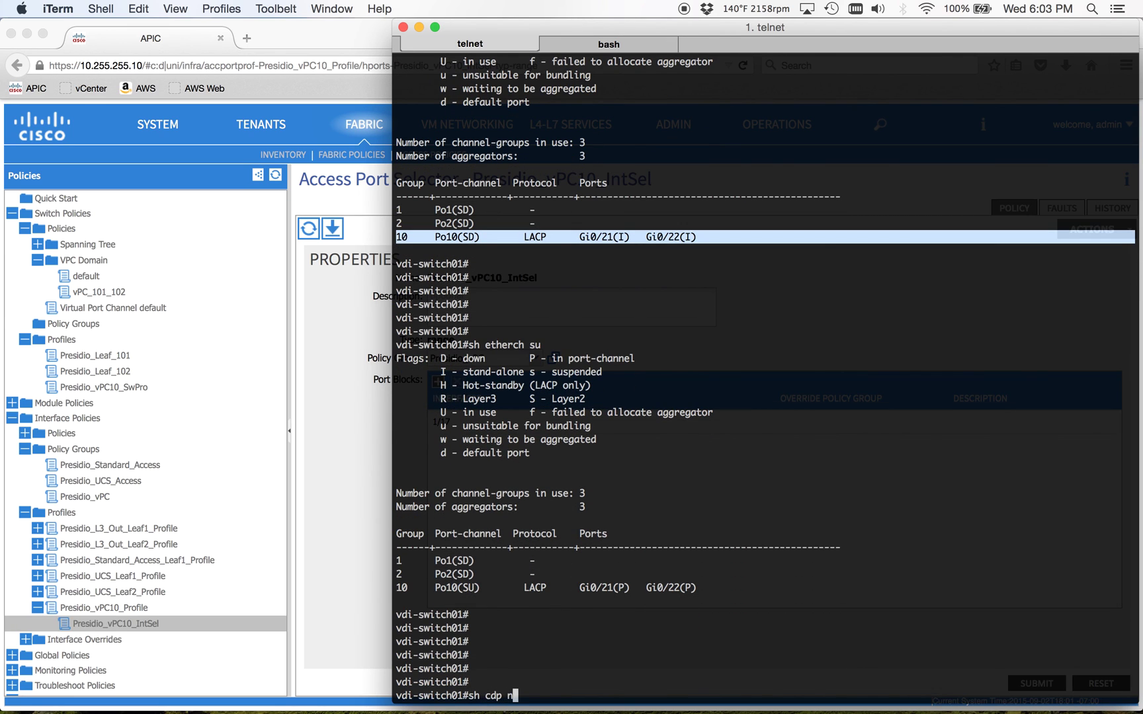
{"action": "type", "text": "ei"}
{"action": "key", "text": "Return"}
{"action": "key", "text": "Up"}
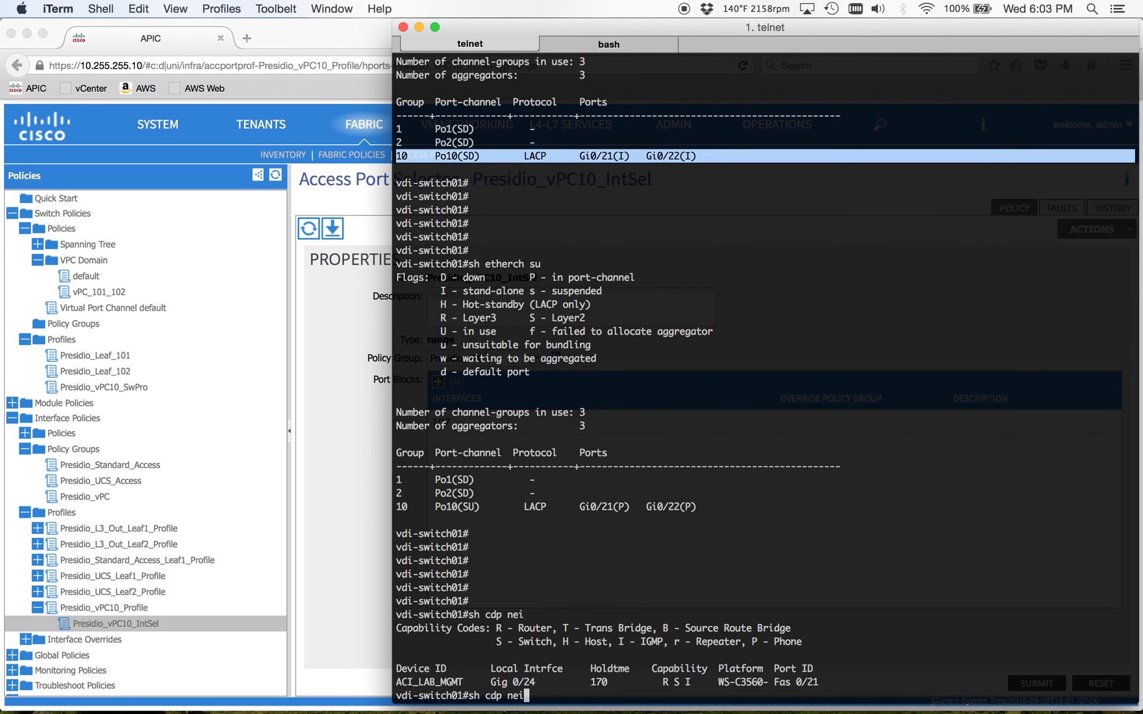
{"action": "key", "text": "Return"}
{"action": "scroll", "coordinate": [423, 615], "scroll_direction": "up", "scroll_amount": 10}
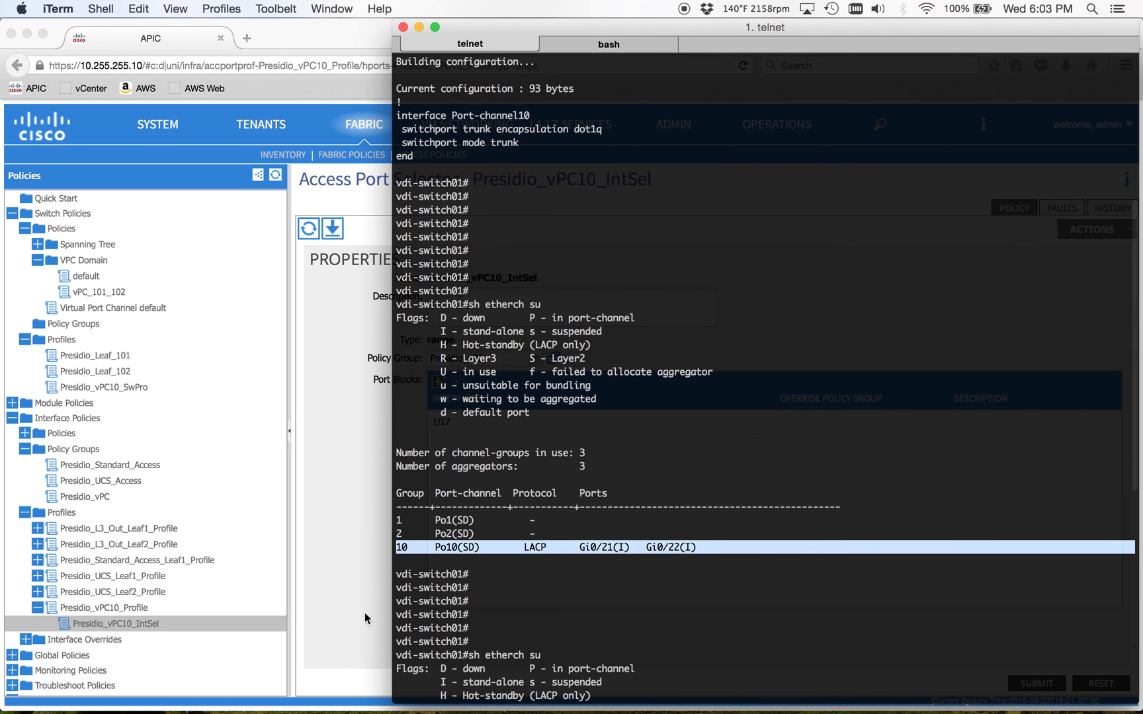
Return to APIC in Firefox and compare the vPC_101_102 domain policy with the Presidio_Leaf_102 and Presidio_vPC10_SwPro switch profiles.
{"action": "key", "text": "super+Tab"}
{"action": "left_click", "coordinate": [327, 511]}
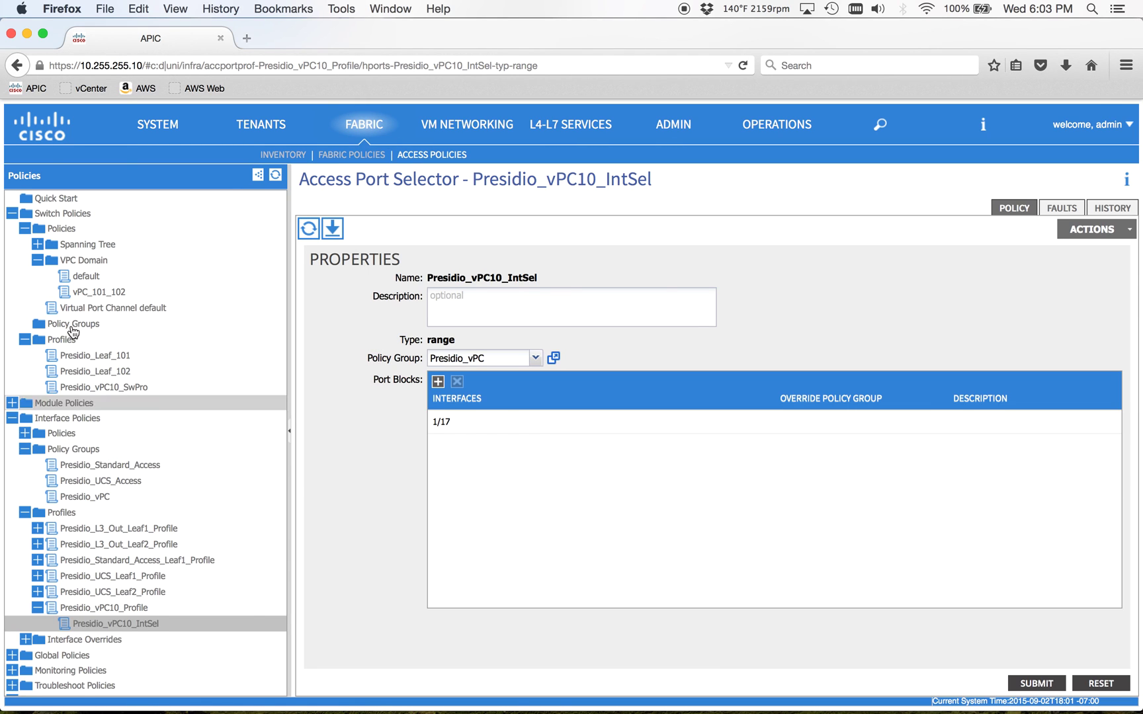
{"action": "left_click", "coordinate": [96, 260]}
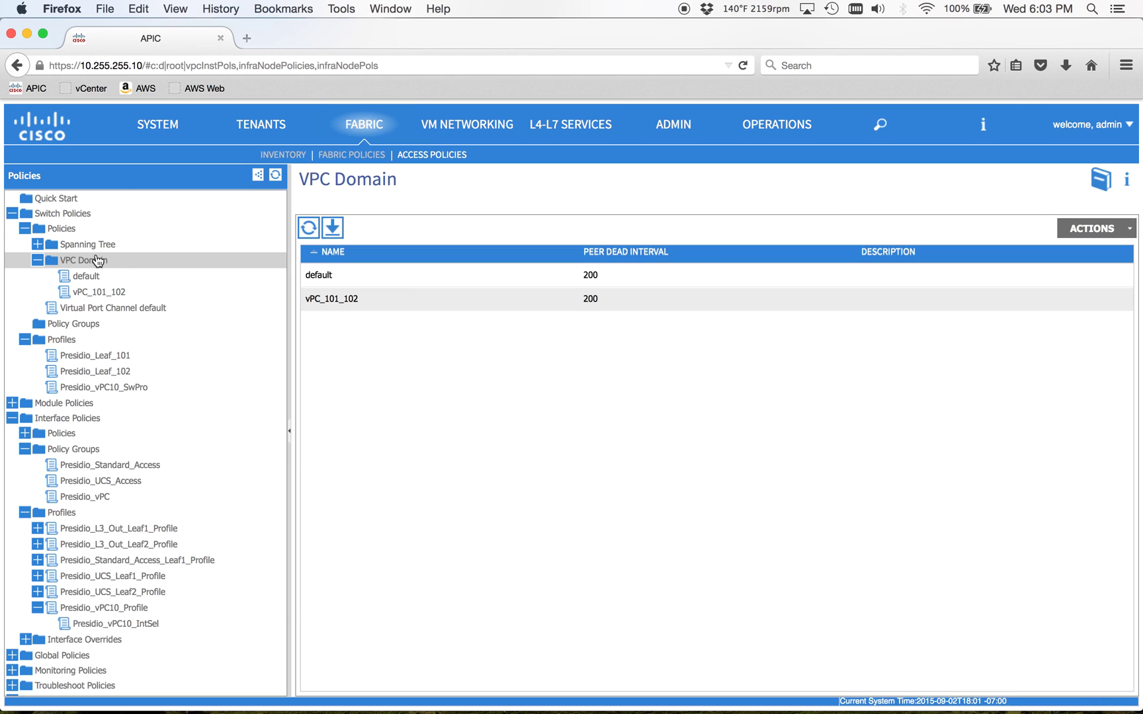
{"action": "left_click", "coordinate": [81, 293]}
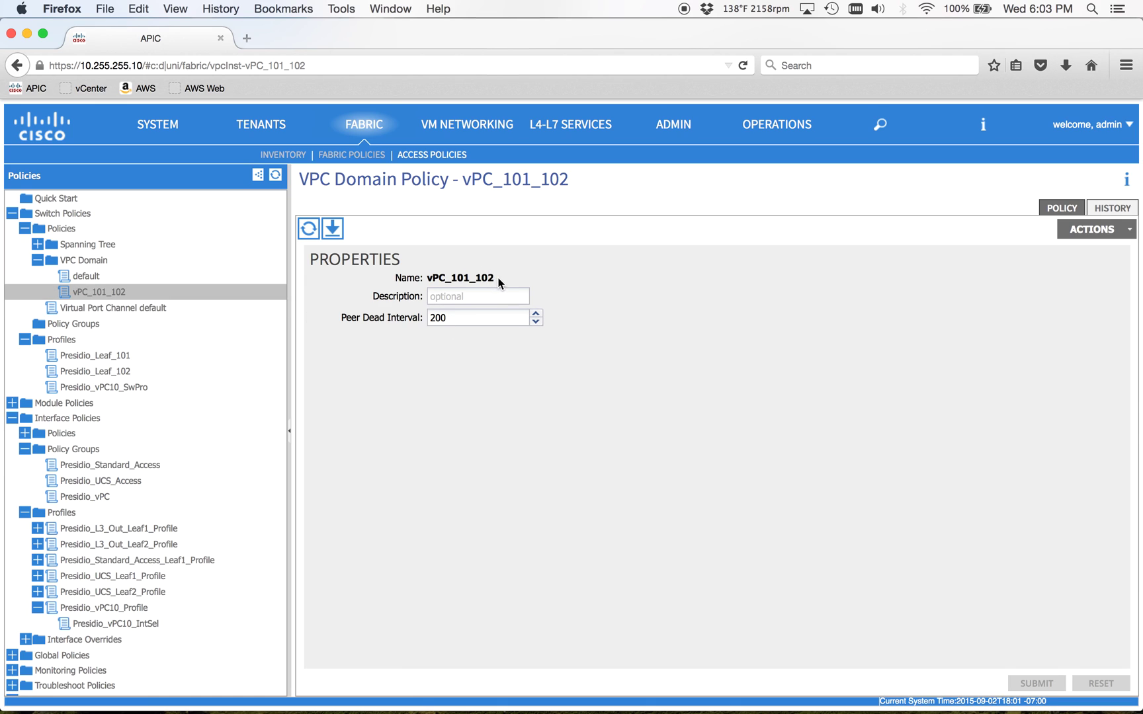
{"action": "left_click_drag", "start_coordinate": [427, 278], "coordinate": [497, 279]}
{"action": "left_click", "coordinate": [129, 388]}
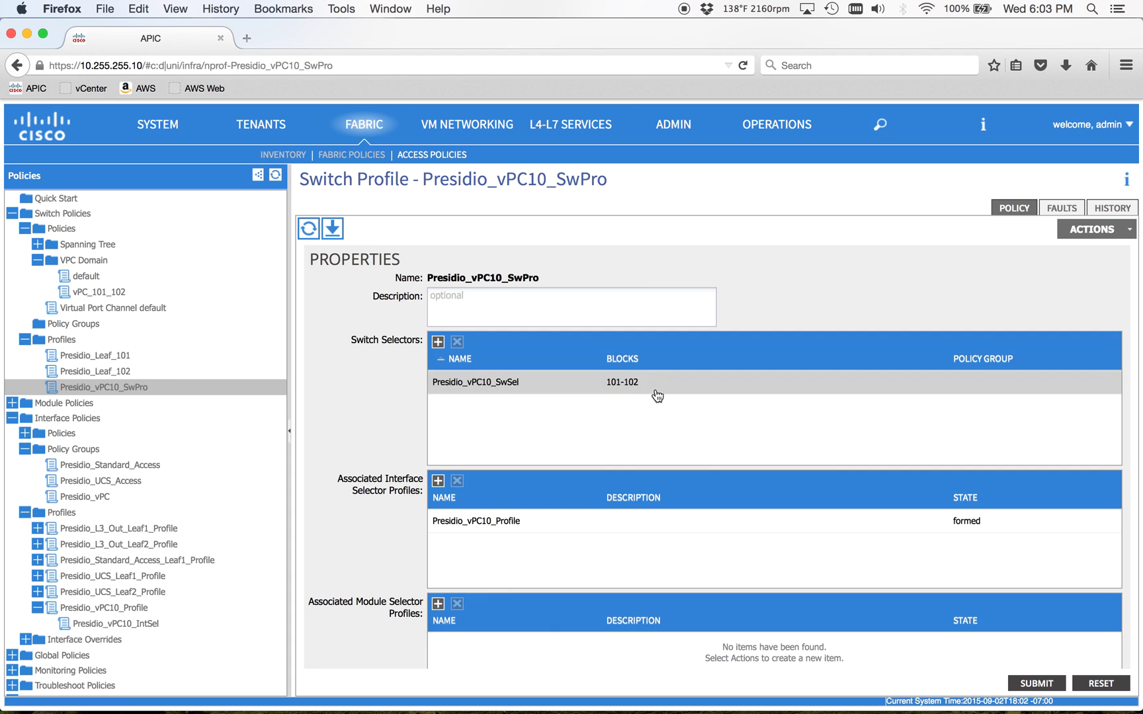
{"action": "left_click", "coordinate": [99, 293]}
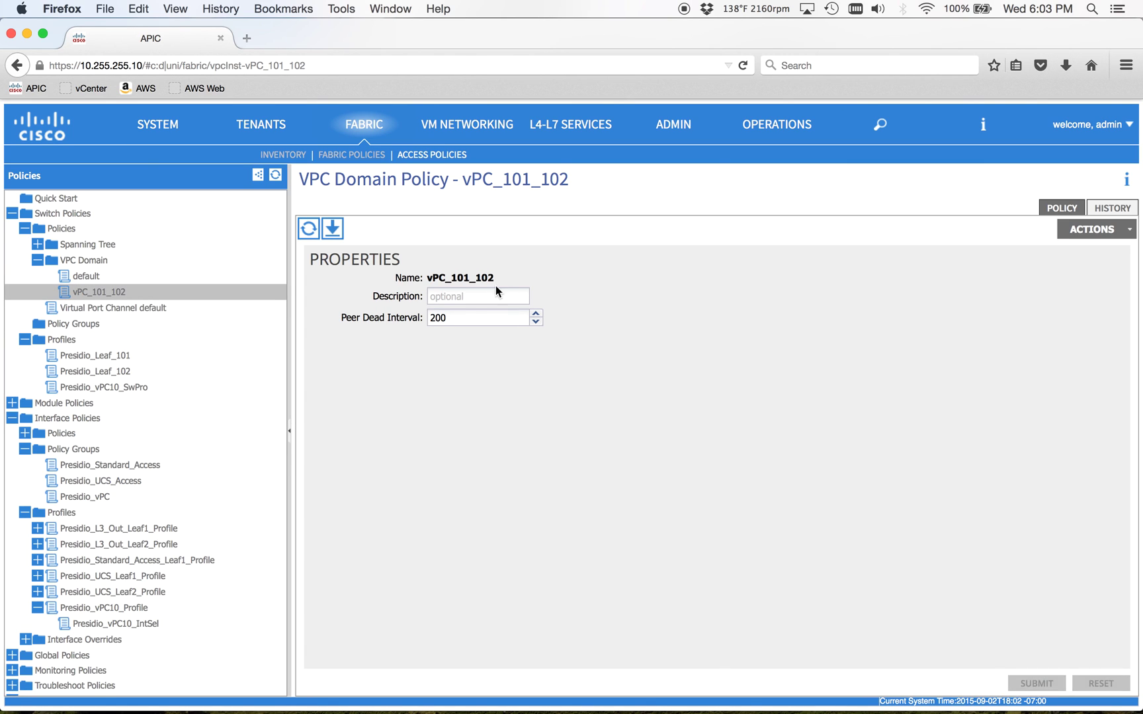
{"action": "left_click_drag", "start_coordinate": [472, 276], "coordinate": [429, 277]}
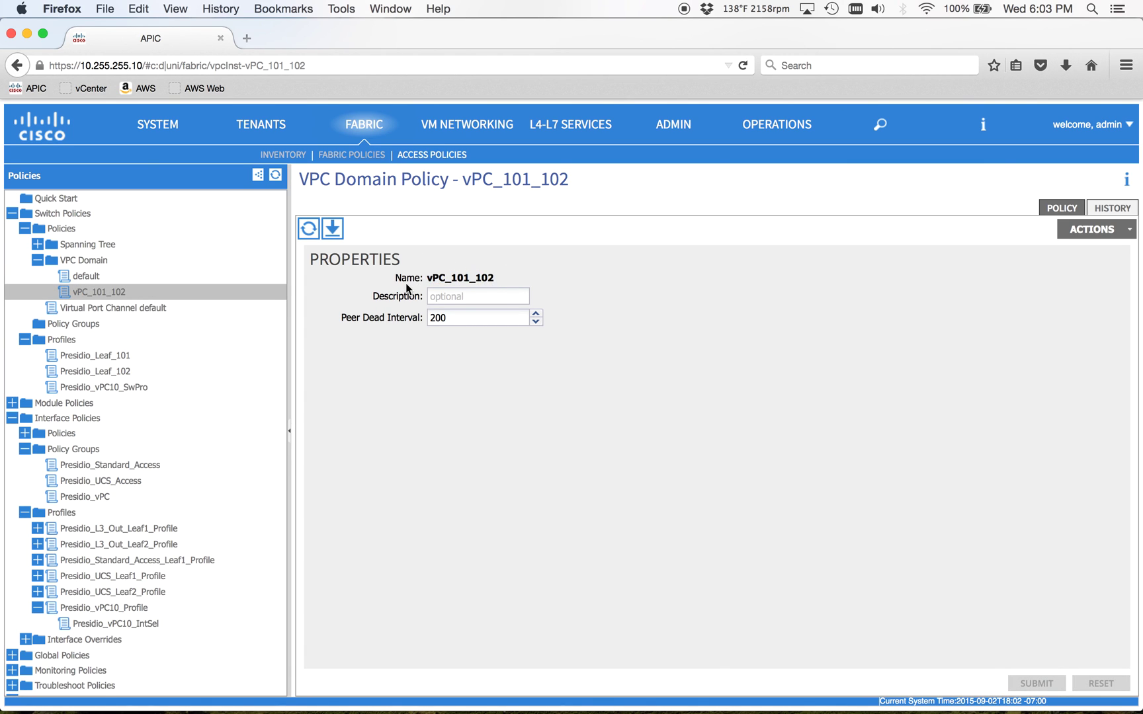
{"action": "left_click", "coordinate": [96, 372]}
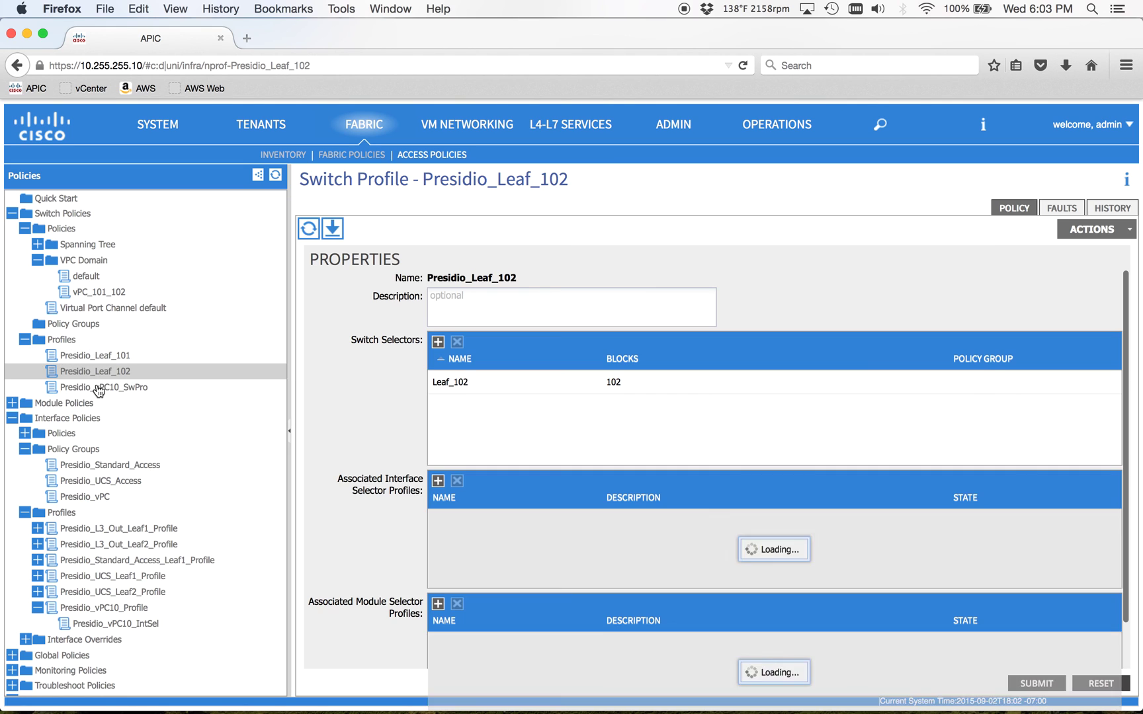
{"action": "left_click", "coordinate": [99, 387]}
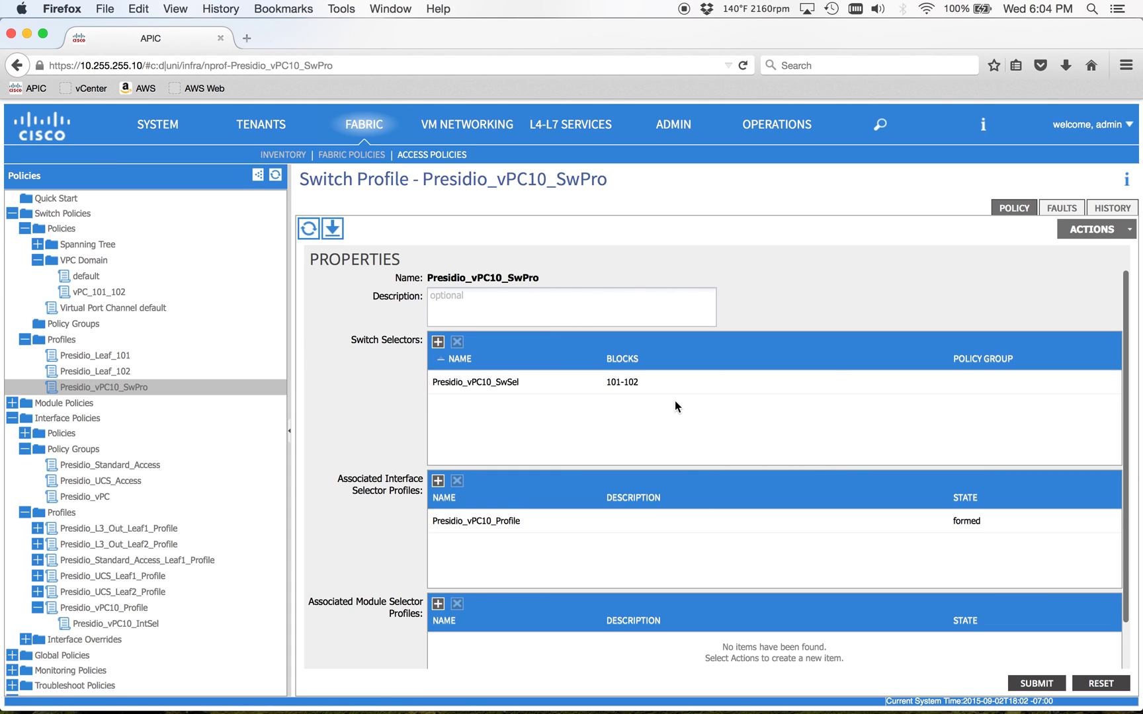
Compare the default and vPC_101_102 VPC domain policies and delete the vPC_101_102 policy, confirming the deletion.
{"action": "left_click", "coordinate": [94, 291]}
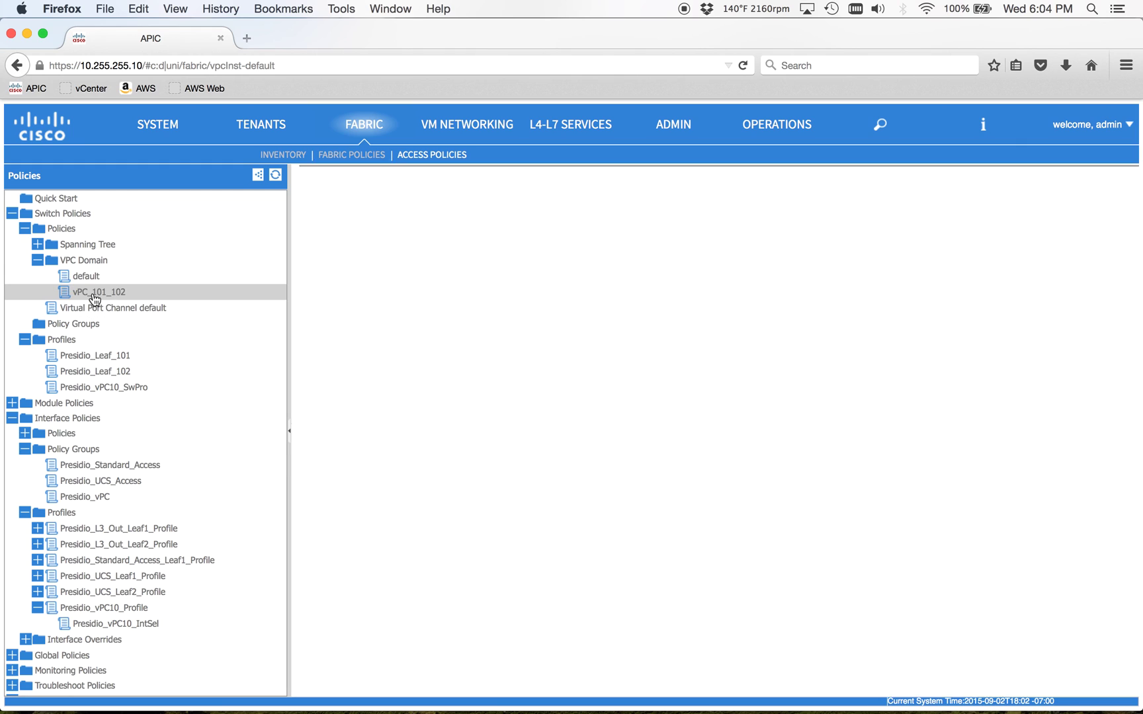
{"action": "left_click", "coordinate": [93, 279]}
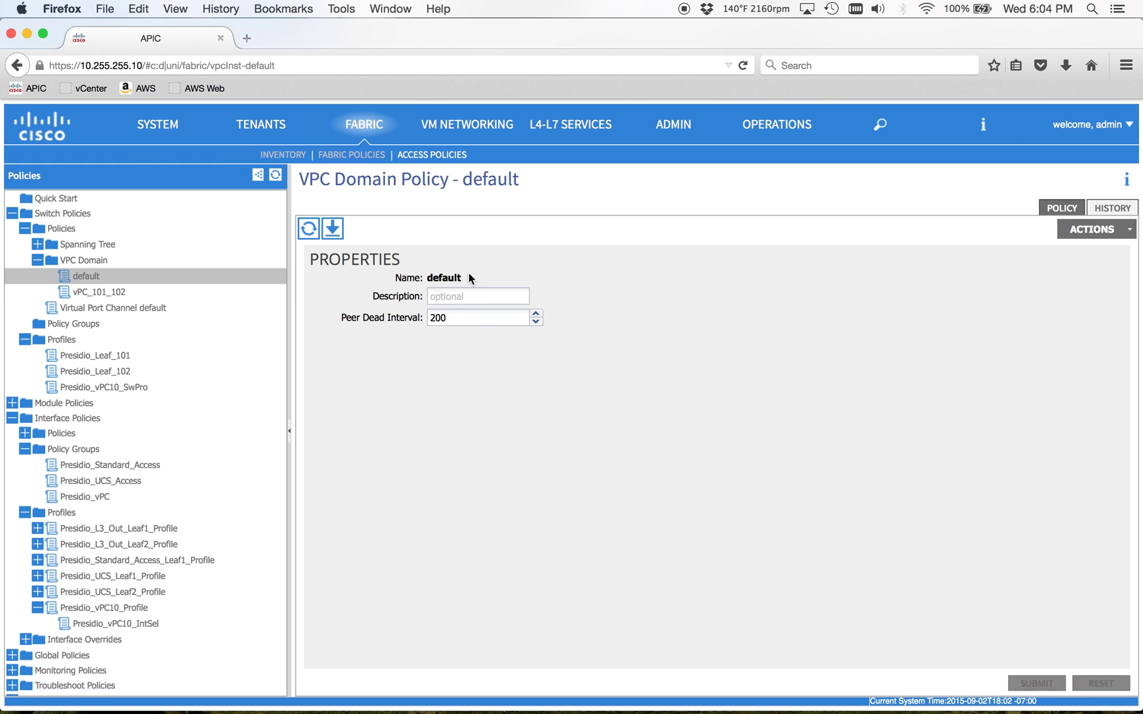
{"action": "left_click", "coordinate": [119, 294]}
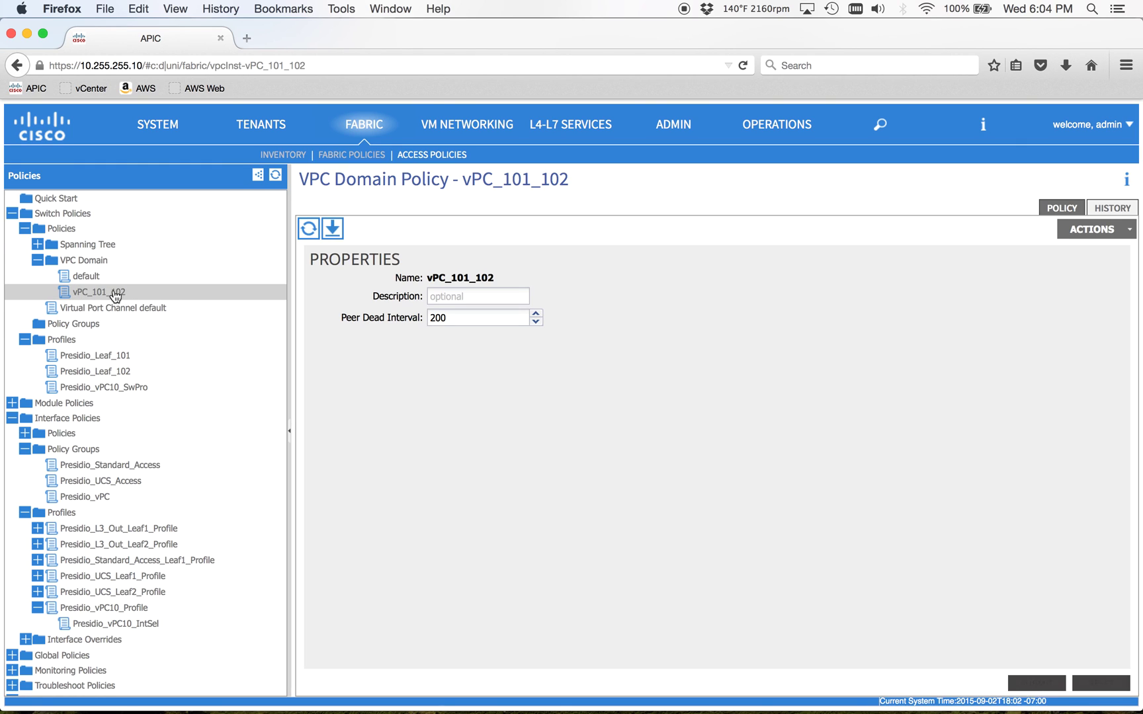
{"action": "right_click", "coordinate": [102, 296]}
{"action": "left_click", "coordinate": [140, 306]}
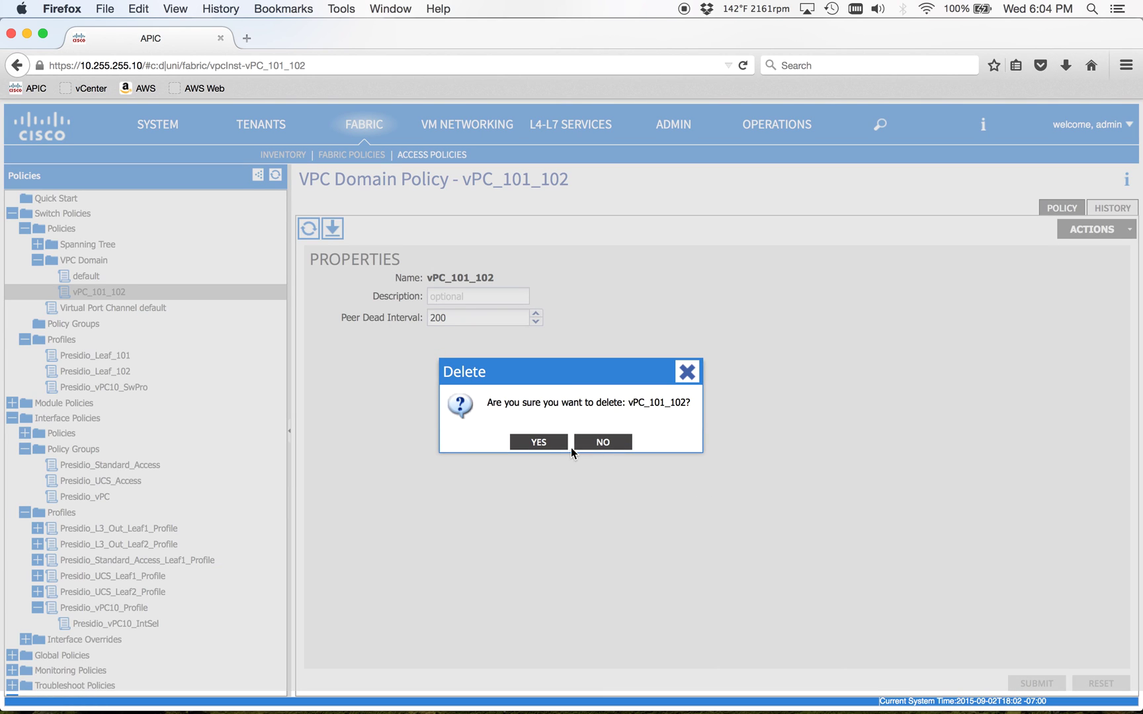
{"action": "left_click", "coordinate": [558, 445]}
Switch to the iTerm telnet session and run "sh etherch su" twice on vdi-switch01 to check port-channel 10.
{"action": "key", "text": "super+Tab"}
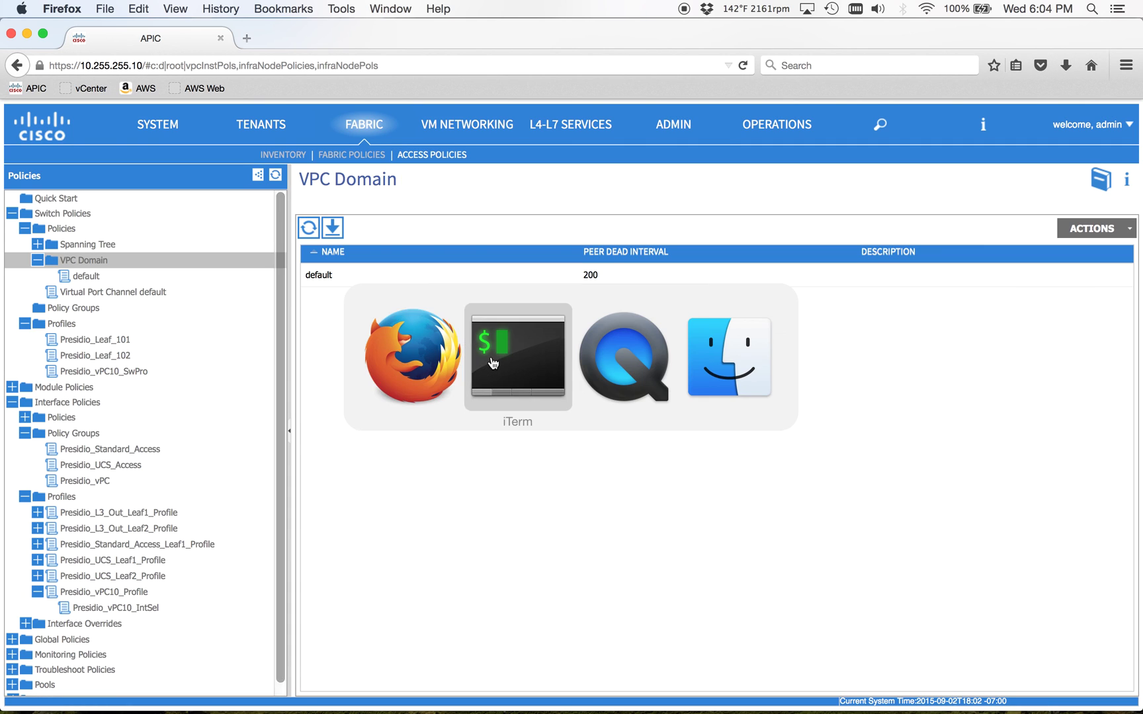
{"action": "key", "text": "Return"}
{"action": "key", "text": "Return"}
{"action": "key", "text": "Return"}
{"action": "key", "text": "Return"}
{"action": "type", "text": "sh run int po10"}
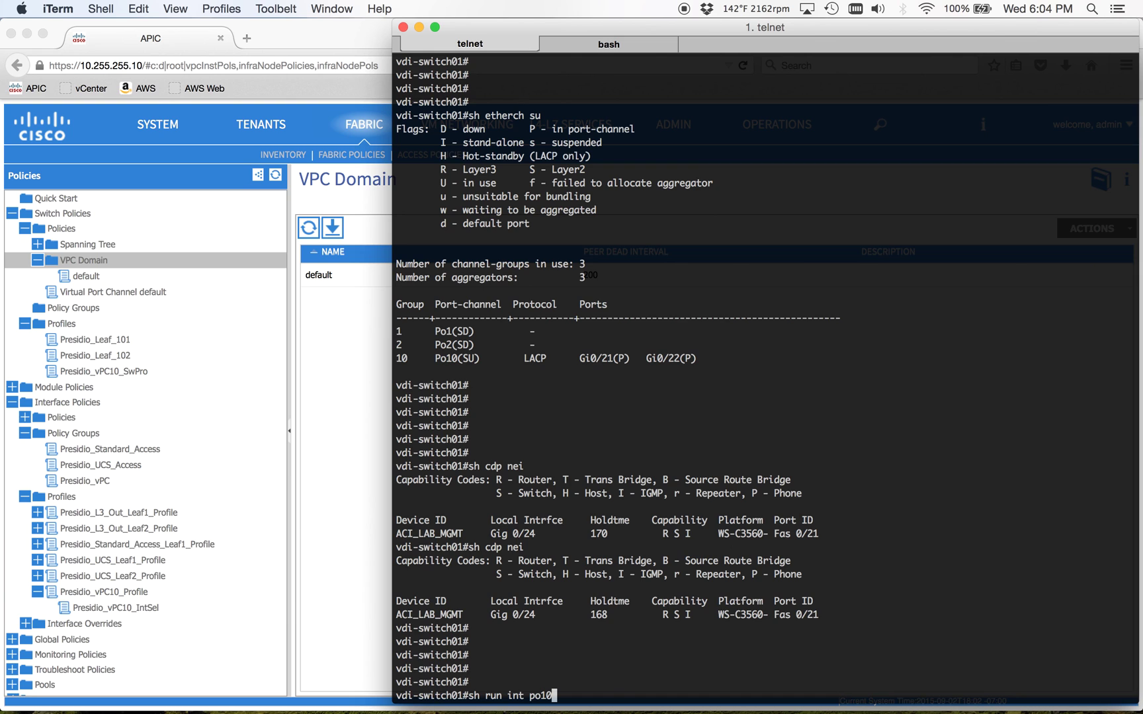
{"action": "key", "text": "Up"}
{"action": "key", "text": "Up"}
{"action": "key", "text": "Return"}
{"action": "key", "text": "Return"}
{"action": "key", "text": "Return"}
{"action": "key", "text": "Return"}
{"action": "key", "text": "Return"}
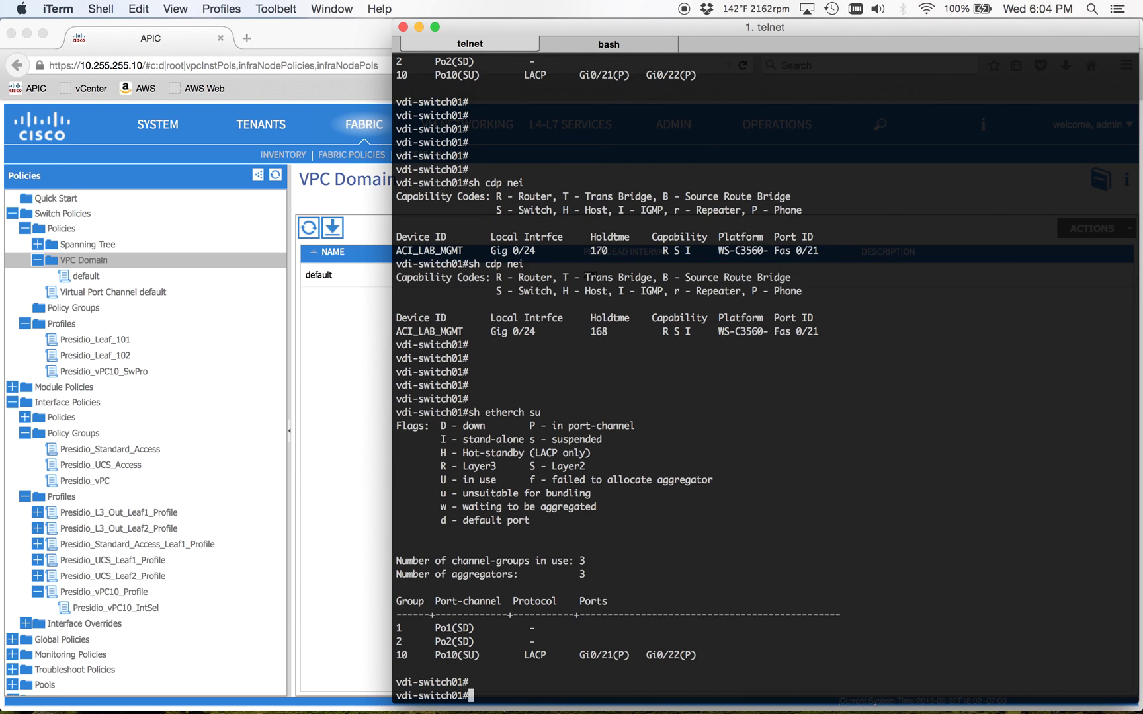
{"action": "key", "text": "Up"}
{"action": "key", "text": "Return"}
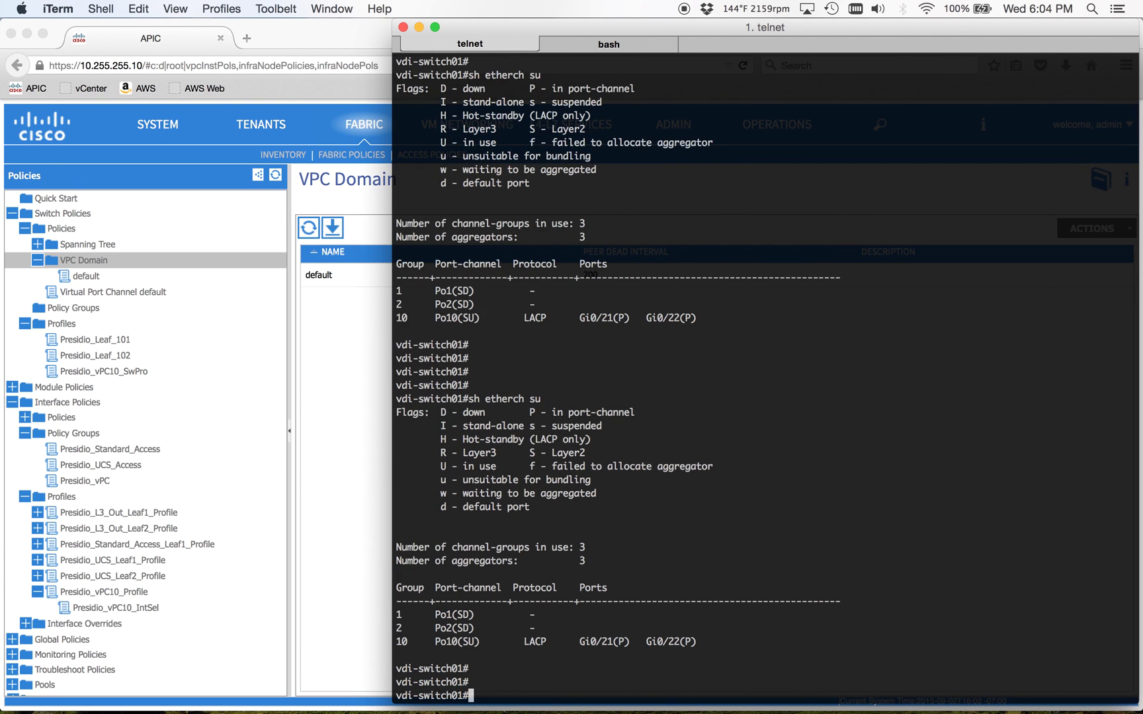
Bounce port-channel 10 on vdi-switch01 by entering "conf t", "int po10", "shu", "no shut" and "end".
{"action": "key", "text": "Return"}
{"action": "key", "text": "Return"}
{"action": "type", "text": "conf t"}
{"action": "key", "text": "Return"}
{"action": "type", "text": "int po10"}
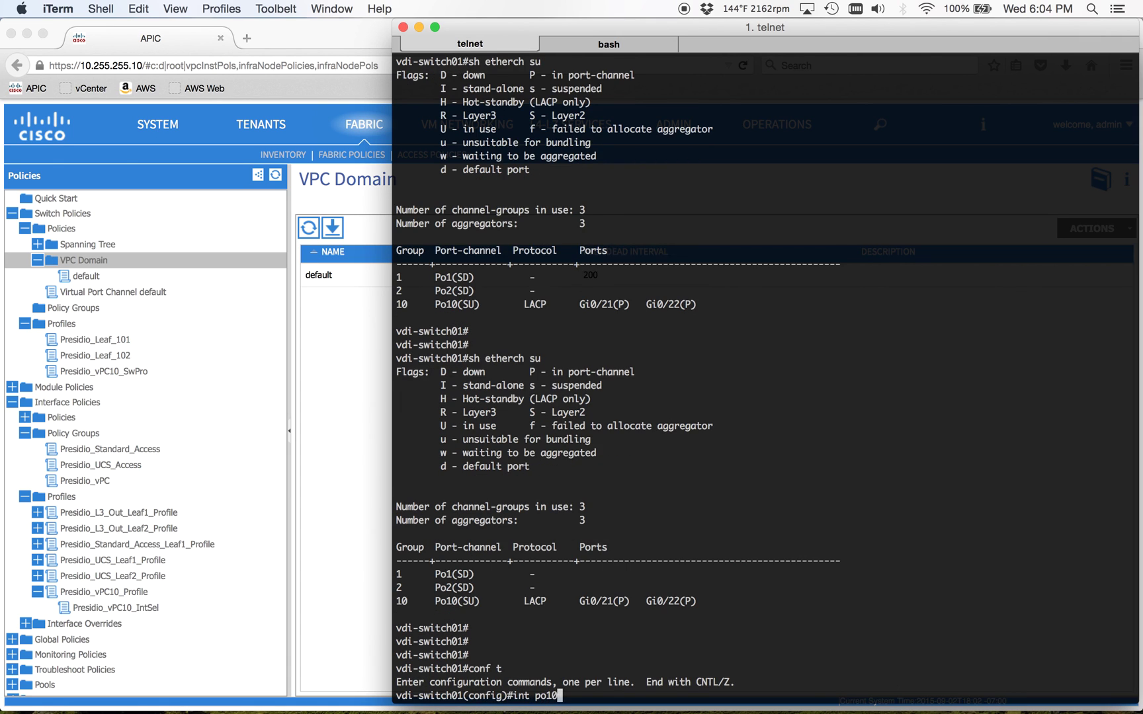
{"action": "key", "text": "Return"}
{"action": "type", "text": "shu"}
{"action": "key", "text": "Return"}
{"action": "type", "text": "no s"}
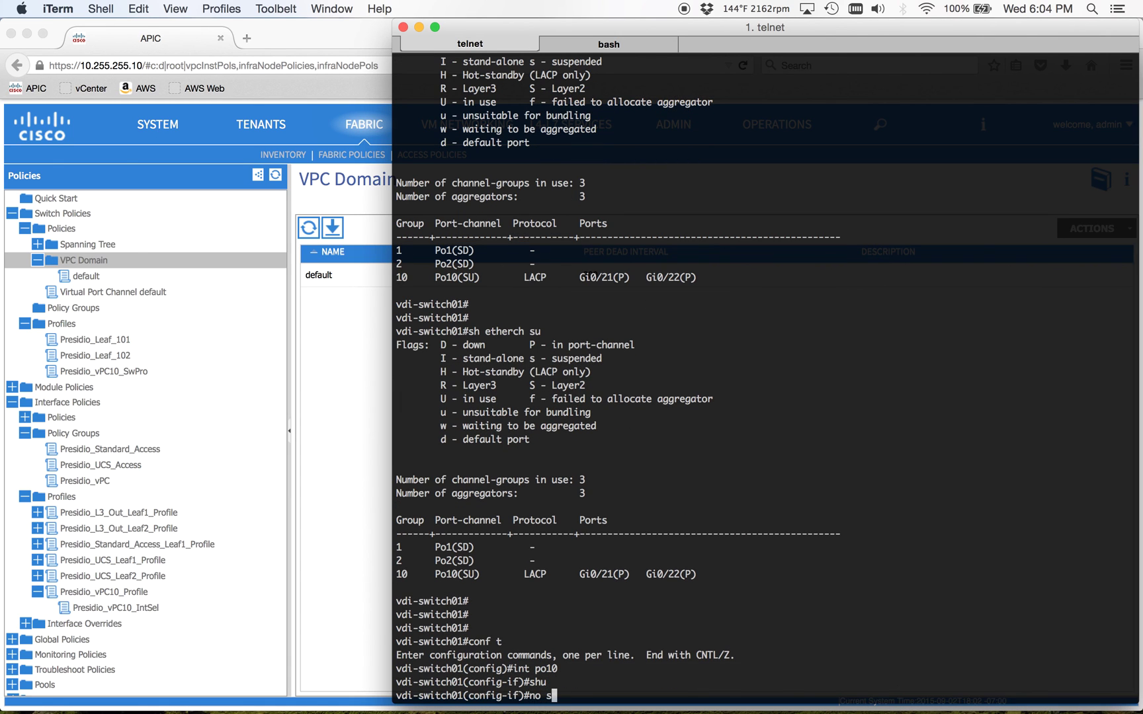
{"action": "type", "text": "hut"}
{"action": "key", "text": "Return"}
{"action": "type", "text": "end"}
{"action": "key", "text": "Return"}
{"action": "key", "text": "Return"}
{"action": "key", "text": "Return"}
{"action": "key", "text": "Return"}
{"action": "key", "text": "Return"}
{"action": "key", "text": "Return"}
Run "sh etherch su" repeatedly on vdi-switch01 to monitor port-channel 10 after the interface reset.
{"action": "type", "text": "sh eth"}
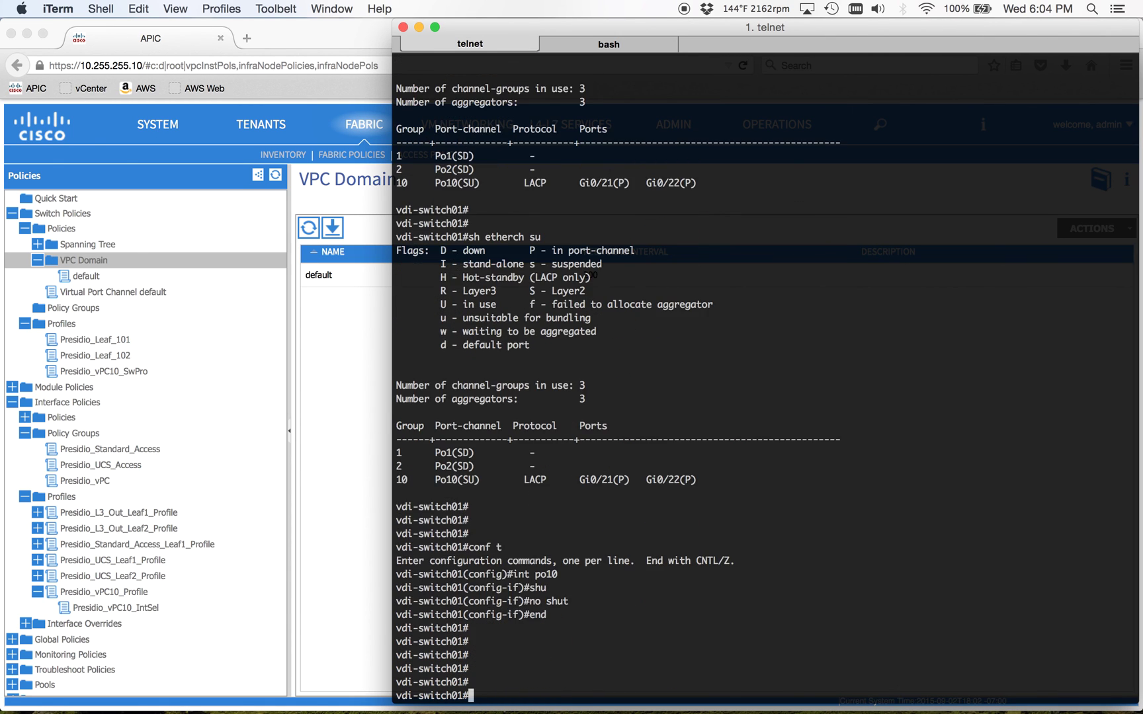
{"action": "type", "text": "erch su"}
{"action": "key", "text": "Return"}
{"action": "key", "text": "Return"}
{"action": "key", "text": "Return"}
{"action": "key", "text": "Up"}
{"action": "key", "text": "Return"}
{"action": "key", "text": "Up"}
{"action": "key", "text": "Return"}
{"action": "key", "text": "Return"}
{"action": "key", "text": "Return"}
{"action": "key", "text": "Return"}
{"action": "key", "text": "Return"}
{"action": "key", "text": "Return"}
{"action": "key", "text": "Return"}
{"action": "key", "text": "Return"}
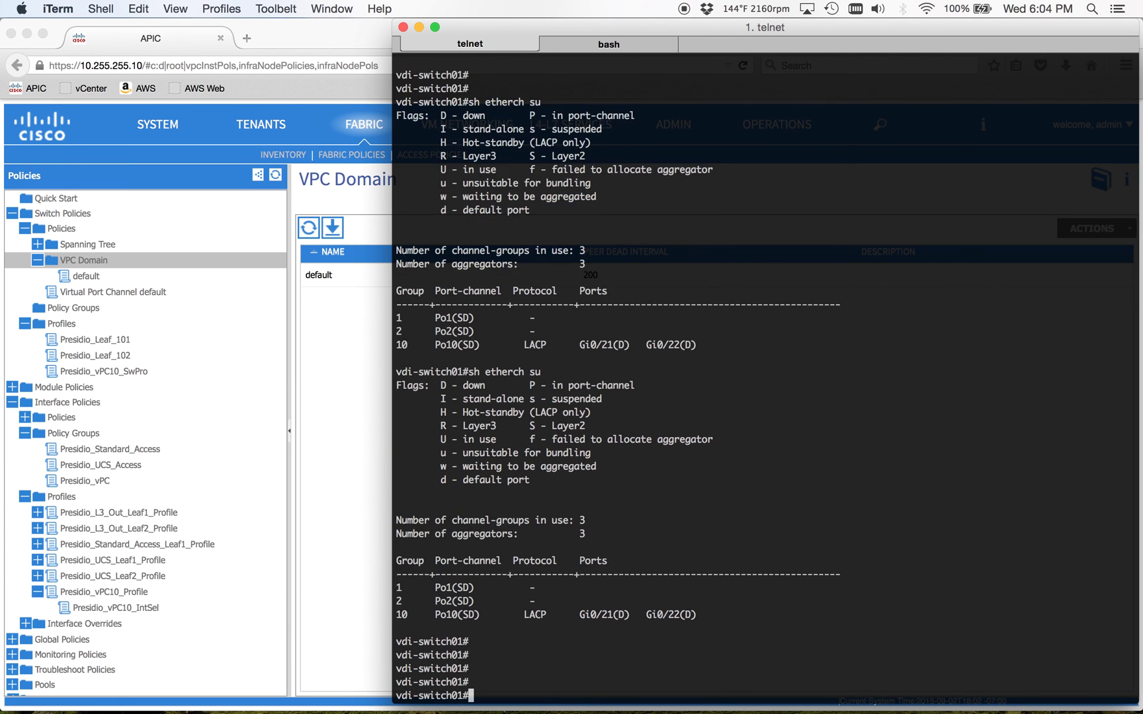
{"action": "key", "text": "Up"}
{"action": "key", "text": "Return"}
{"action": "key", "text": "Return"}
{"action": "key", "text": "Return"}
{"action": "key", "text": "Return"}
{"action": "key", "text": "Return"}
{"action": "key", "text": "Up"}
{"action": "key", "text": "Return"}
{"action": "key", "text": "Up"}
{"action": "key", "text": "Return"}
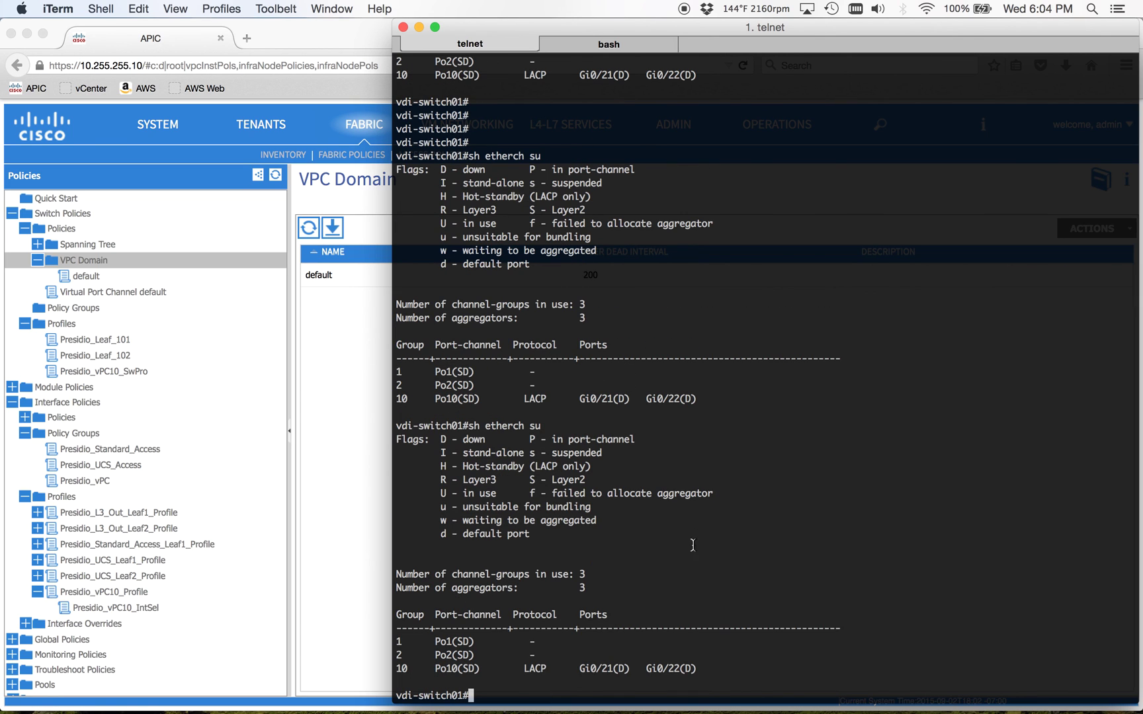
Highlight the Gi0/21 and Gi0/22 member ports in the summary and rerun "sh etherch su" twice to recheck them.
{"action": "double_click", "coordinate": [597, 669]}
{"action": "double_click", "coordinate": [621, 669]}
{"action": "left_click_drag", "start_coordinate": [648, 667], "coordinate": [717, 667]}
{"action": "left_click", "coordinate": [714, 668]}
{"action": "key", "text": "Up"}
{"action": "key", "text": "Return"}
{"action": "key", "text": "Return"}
{"action": "key", "text": "Return"}
{"action": "key", "text": "Return"}
{"action": "key", "text": "Return"}
{"action": "key", "text": "Return"}
{"action": "key", "text": "Return"}
{"action": "key", "text": "Up"}
{"action": "key", "text": "Return"}
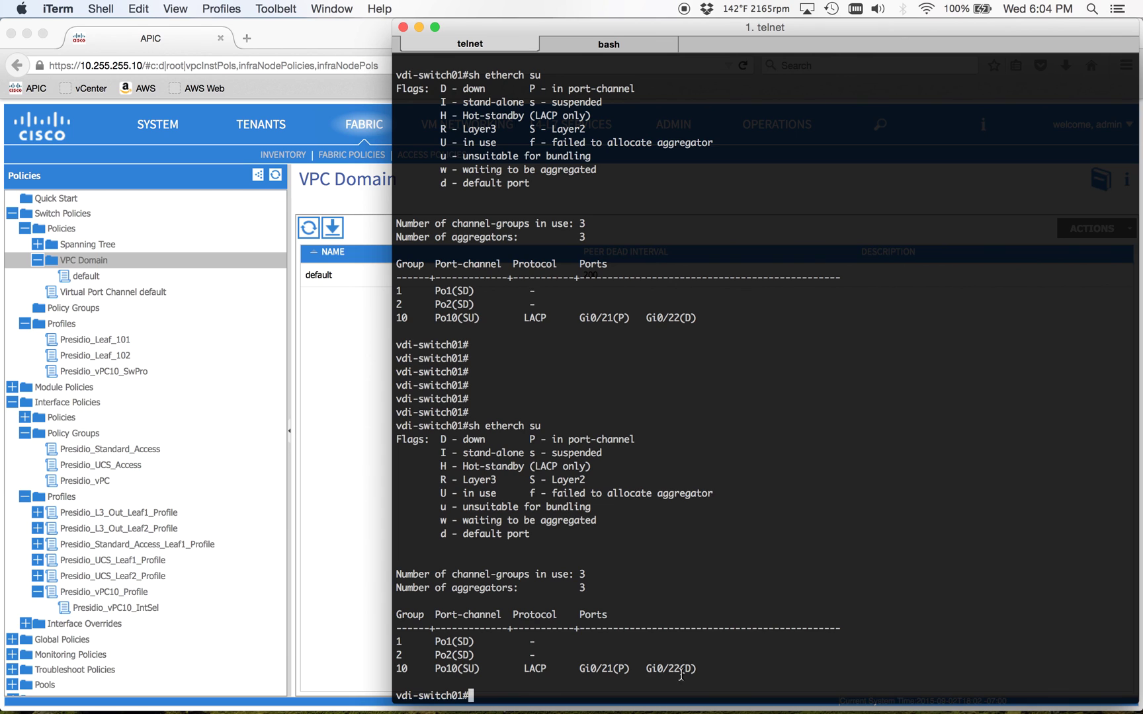
Highlight the Gi0/22 status and keep rerunning "sh etherch su" to follow how that member port rejoins port-channel 10.
{"action": "left_click_drag", "start_coordinate": [606, 678], "coordinate": [710, 669]}
{"action": "key", "text": "Up"}
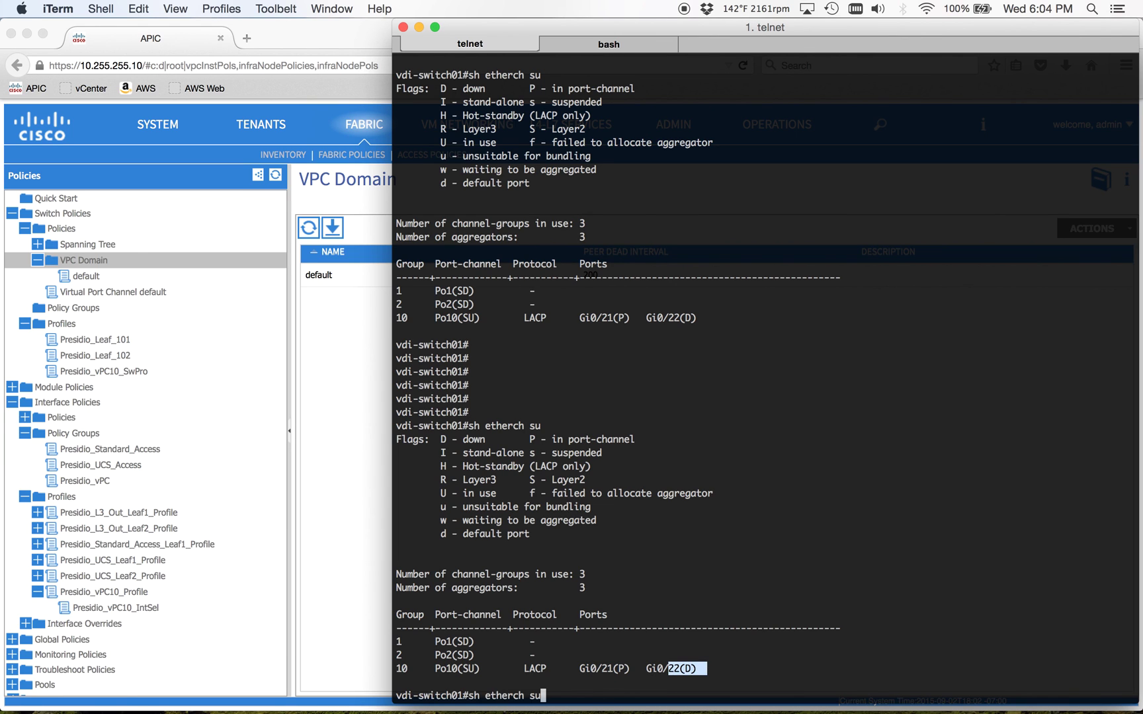
{"action": "key", "text": "Return"}
{"action": "key", "text": "Return"}
{"action": "key", "text": "Return"}
{"action": "key", "text": "Return"}
{"action": "key", "text": "Return"}
{"action": "key", "text": "Return"}
{"action": "key", "text": "Return"}
{"action": "key", "text": "Up"}
{"action": "key", "text": "Return"}
{"action": "key", "text": "Return"}
{"action": "key", "text": "Return"}
{"action": "key", "text": "Return"}
{"action": "key", "text": "Return"}
{"action": "key", "text": "Up"}
{"action": "key", "text": "Return"}
{"action": "key", "text": "Return"}
{"action": "key", "text": "Return"}
{"action": "key", "text": "Return"}
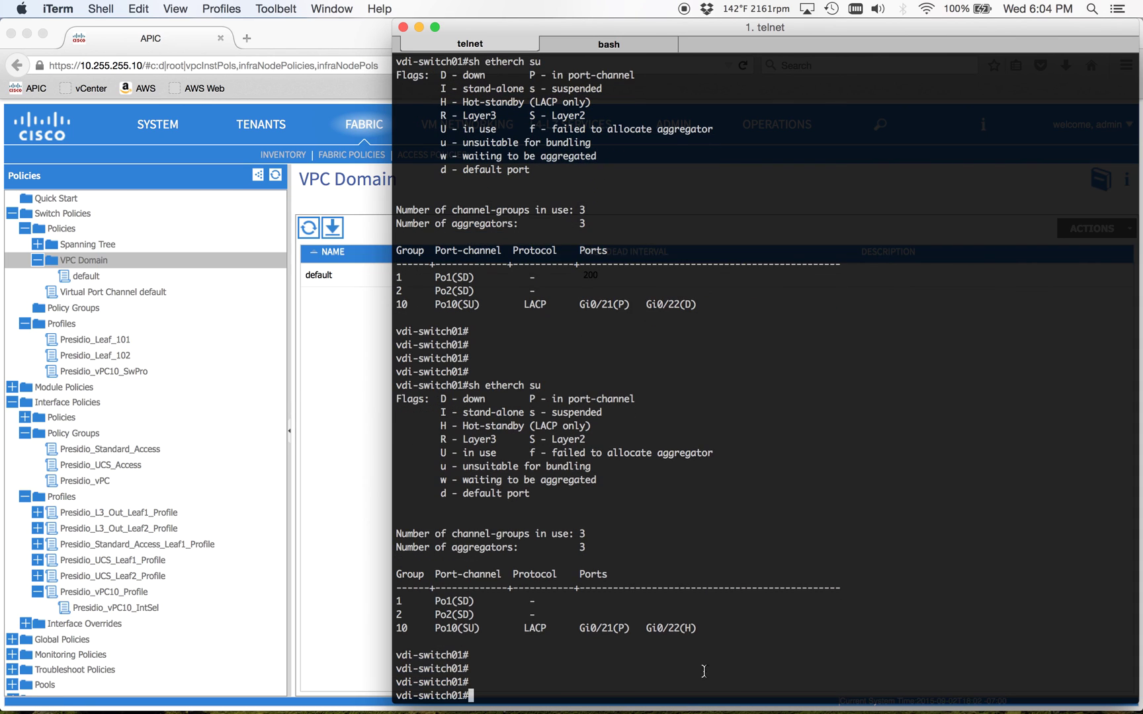
Rerun "sh etherch su" three more times to verify the final bundling state of both port-channel 10 members.
{"action": "triple_click", "coordinate": [705, 626]}
{"action": "left_click", "coordinate": [705, 626]}
{"action": "key", "text": "Up"}
{"action": "key", "text": "Return"}
{"action": "key", "text": "Return"}
{"action": "key", "text": "Return"}
{"action": "key", "text": "Return"}
{"action": "key", "text": "Up"}
{"action": "key", "text": "Return"}
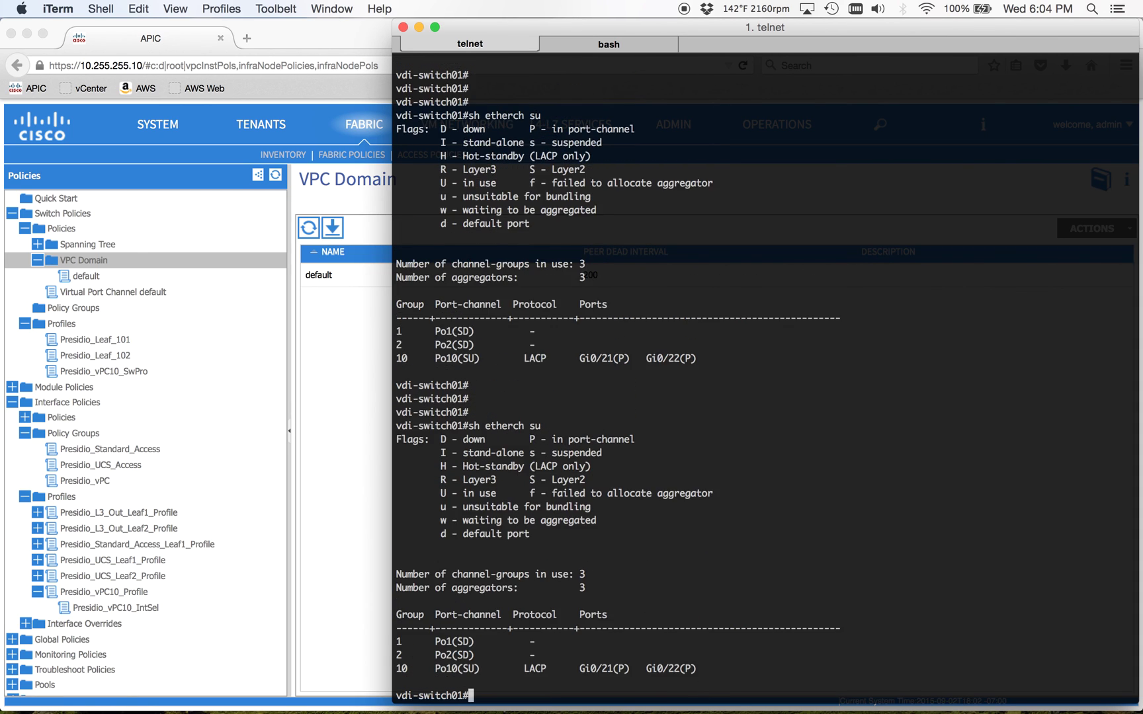
{"action": "mouse_move", "coordinate": [703, 666]}
{"action": "left_mouse_down"}
{"action": "mouse_move", "coordinate": [580, 667]}
{"action": "mouse_move", "coordinate": [706, 665]}
{"action": "left_mouse_up"}
{"action": "left_click", "coordinate": [707, 664]}
{"action": "key", "text": "Return"}
{"action": "key", "text": "Return"}
{"action": "key", "text": "Return"}
{"action": "key", "text": "Return"}
{"action": "key", "text": "Up"}
{"action": "key", "text": "Return"}
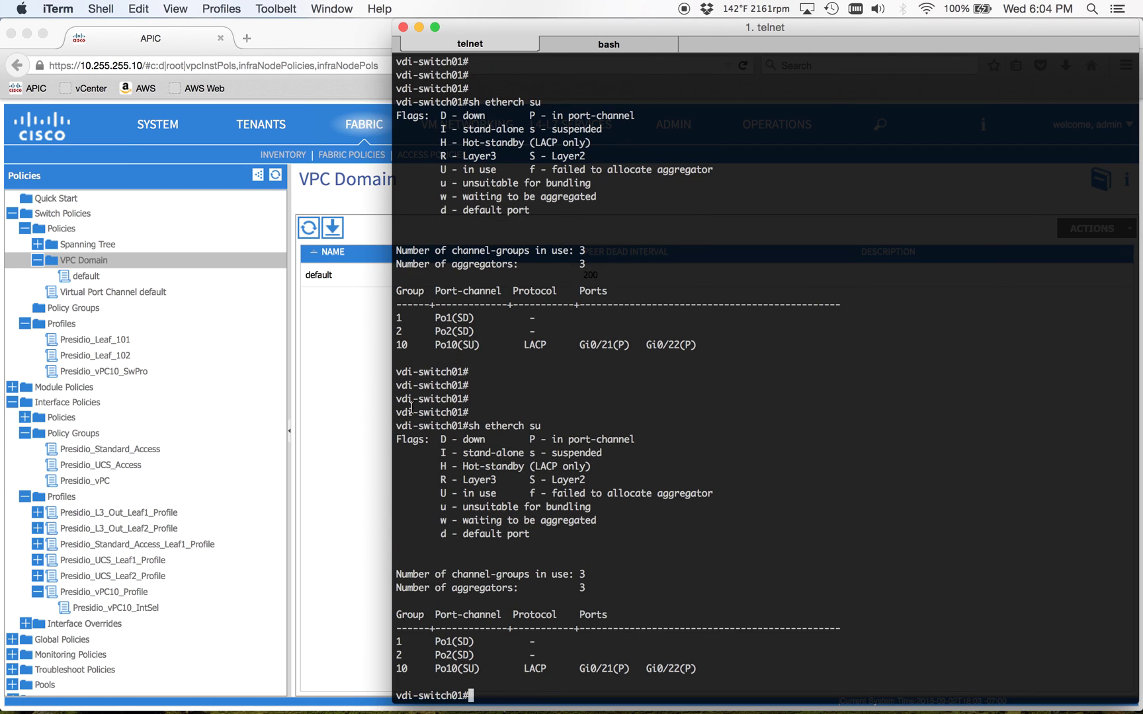
Return to APIC in Firefox and review the Presidio_vPC policy group, the Presidio_vPC10_Profile interface profile and the Presidio_vPC10_SwPro switch profile.
{"action": "left_click", "coordinate": [325, 425]}
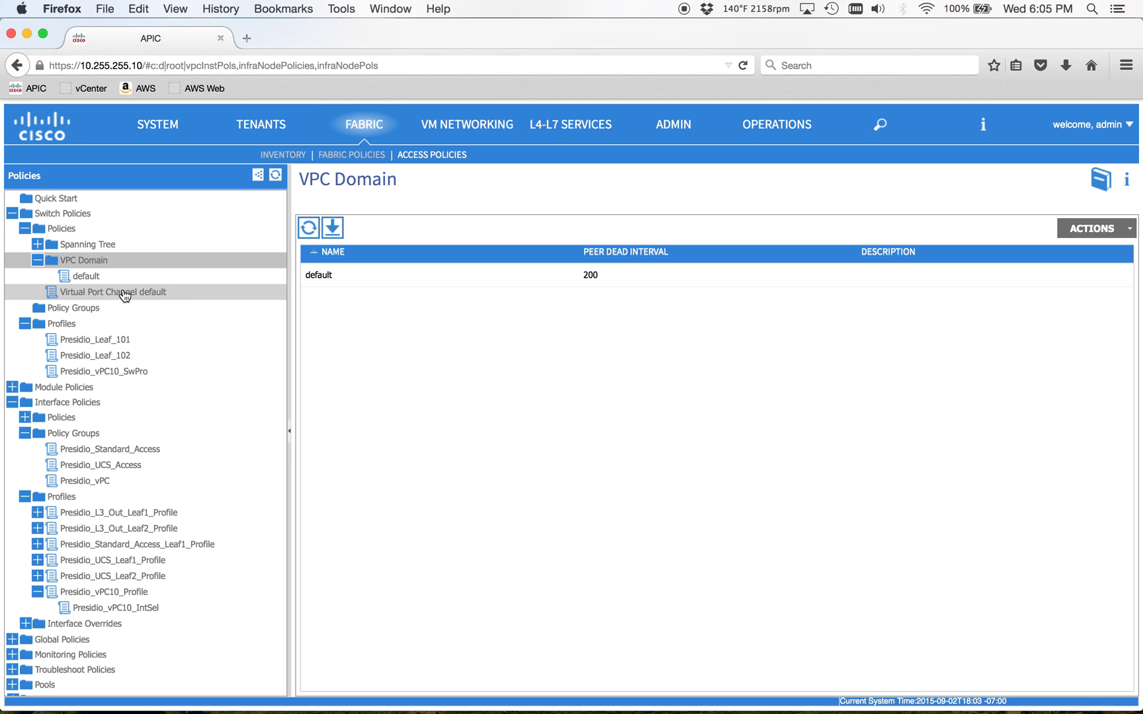
{"action": "scroll", "coordinate": [109, 486], "scroll_direction": "down", "scroll_amount": 1}
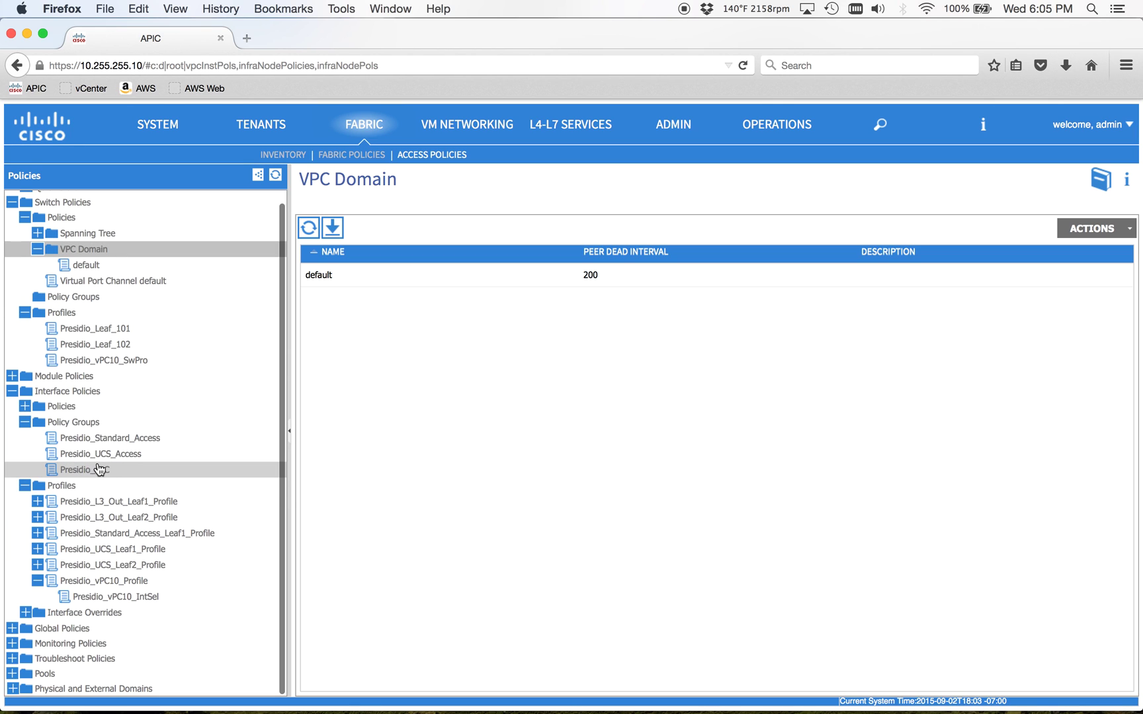
{"action": "left_click", "coordinate": [99, 469]}
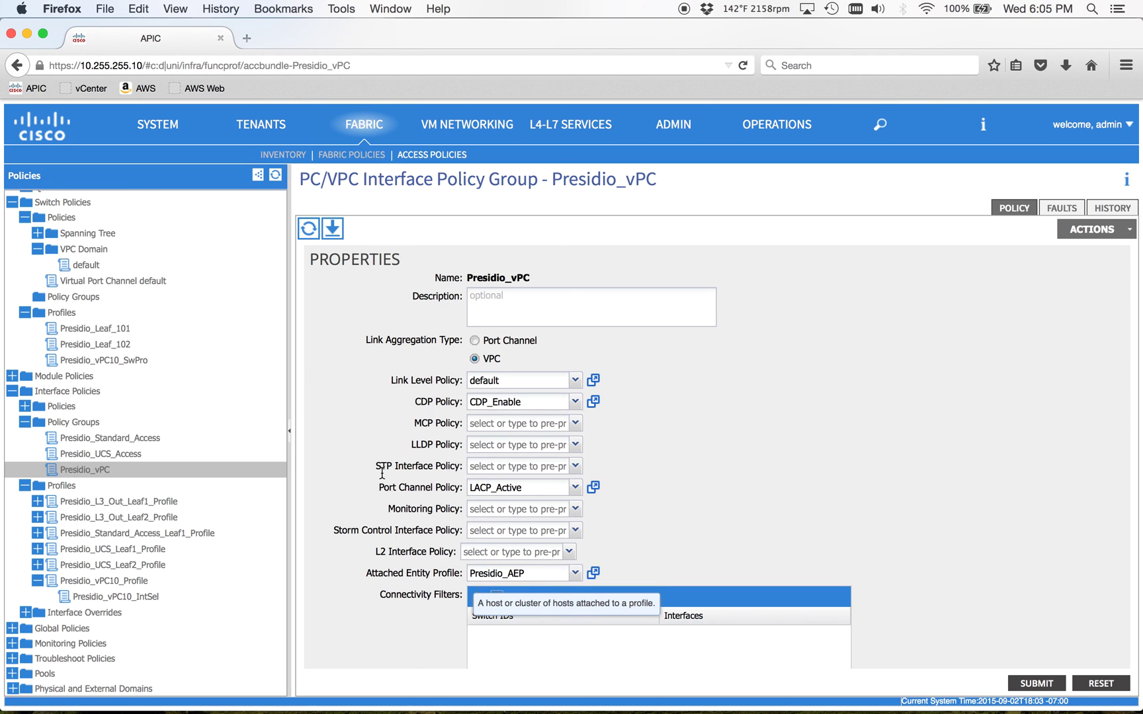
{"action": "left_click", "coordinate": [75, 581]}
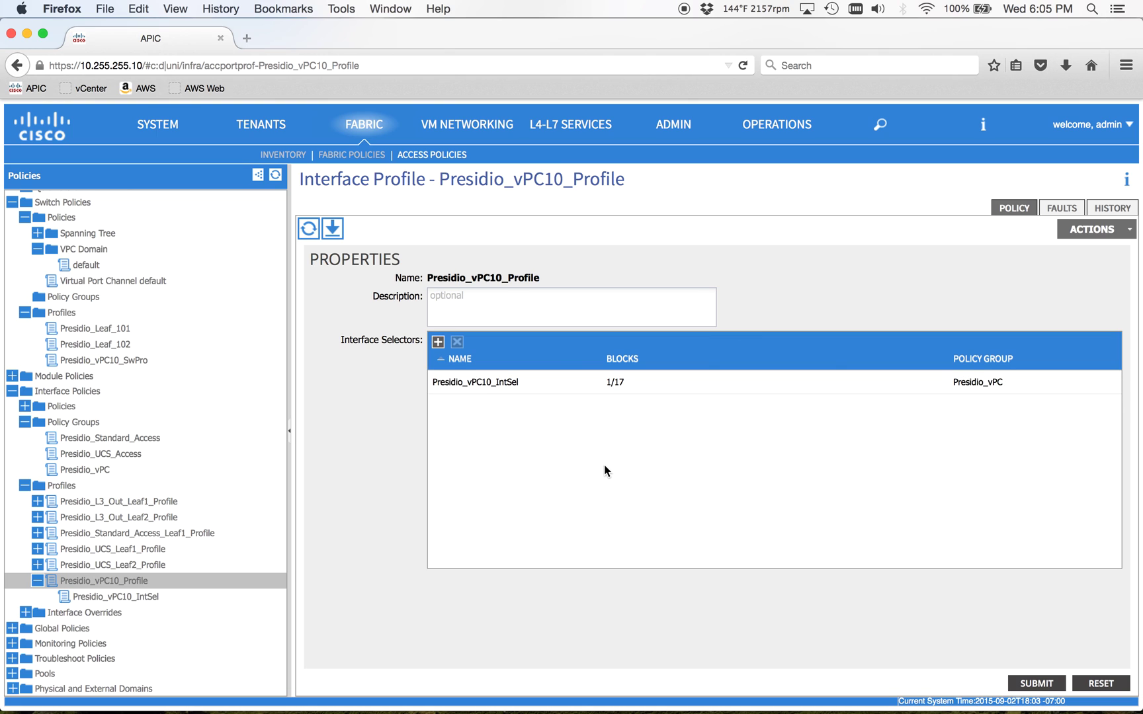
{"action": "left_click", "coordinate": [117, 361]}
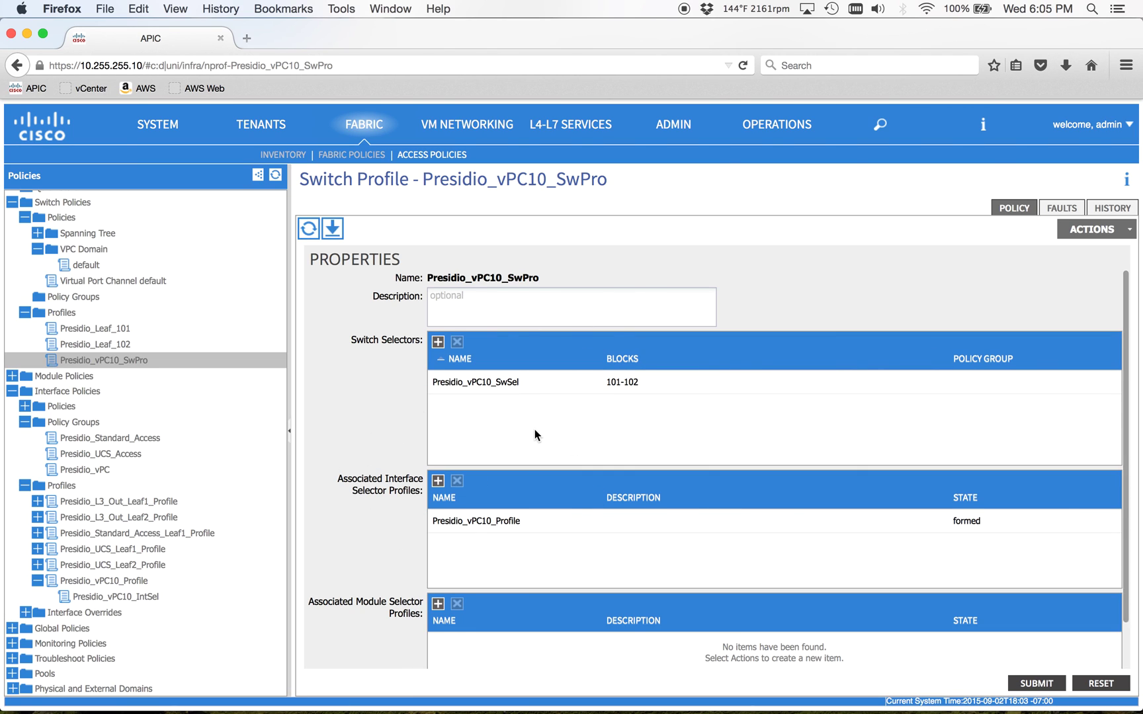
Switch to the iTerm telnet session to look at the port-channel summary once more, and return to Firefox.
{"action": "key", "text": "super+Tab"}
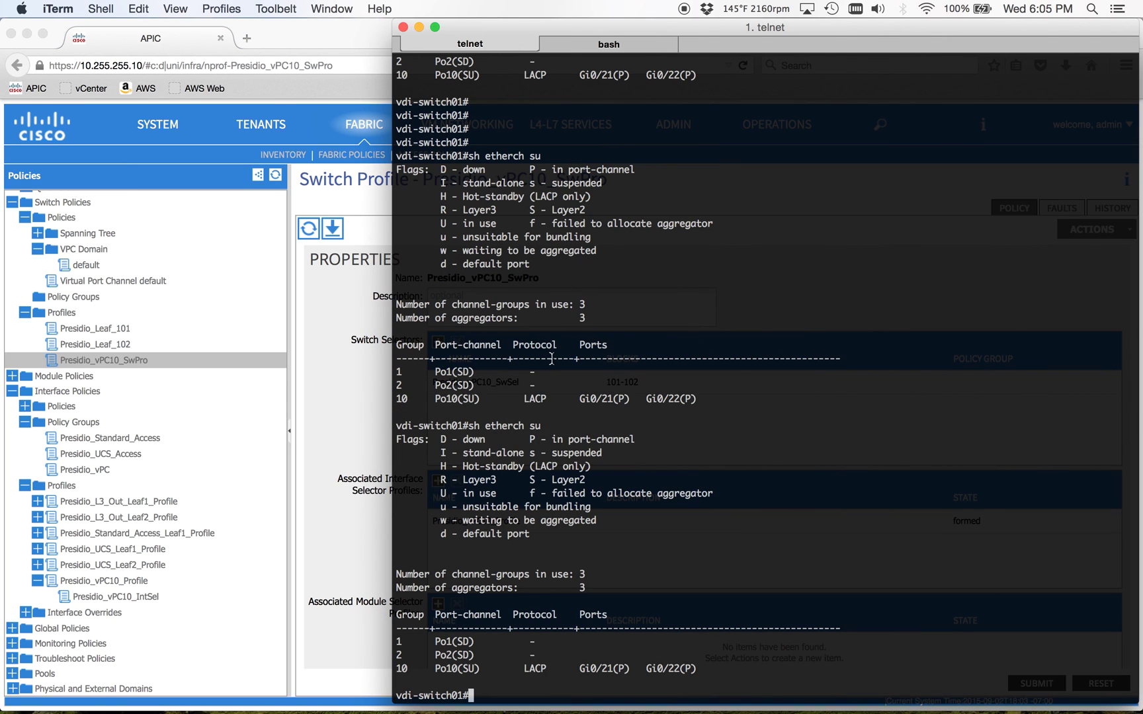
{"action": "key", "text": "super+Tab"}
{"action": "key", "text": "super+Tab"}
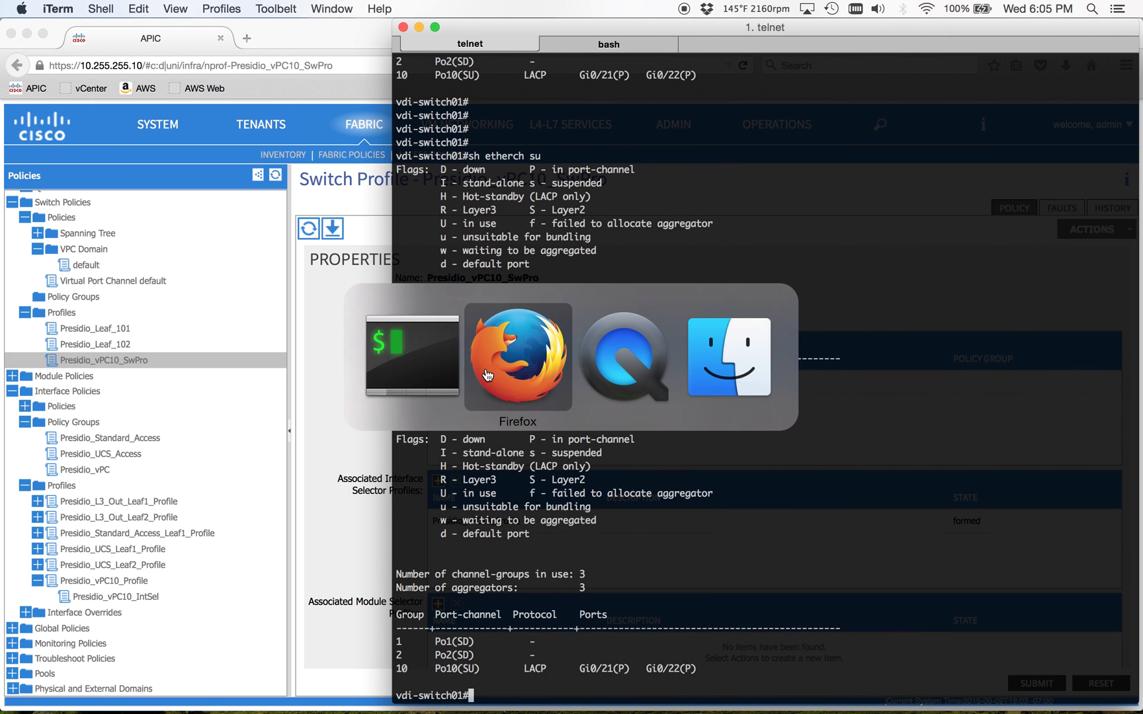